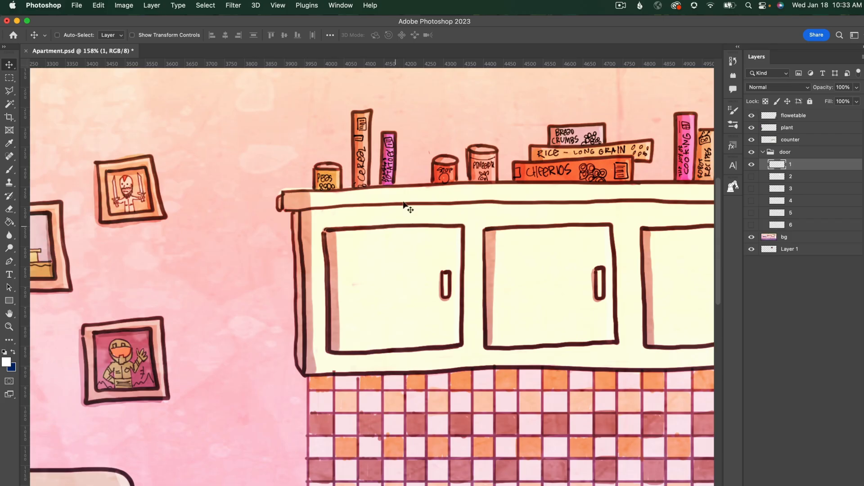
Step: Check what is behind door layer 1, duplicate the layer, and hide the original door
left_click(751, 165)
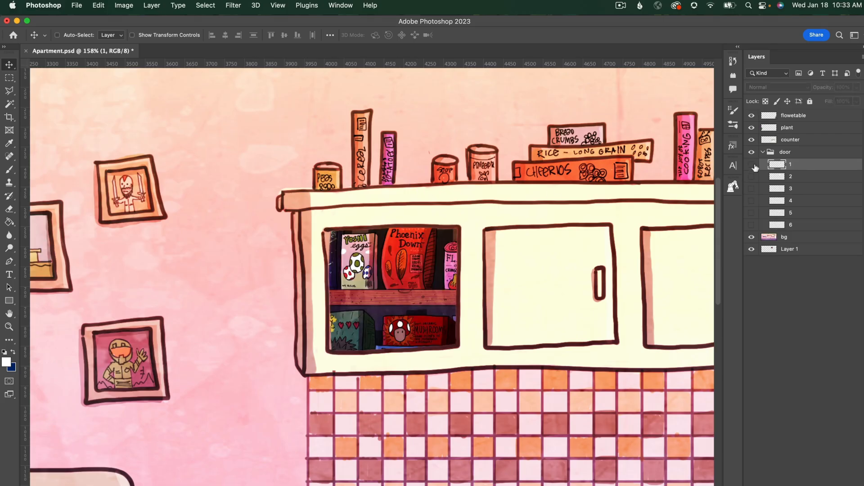
left_click(753, 165)
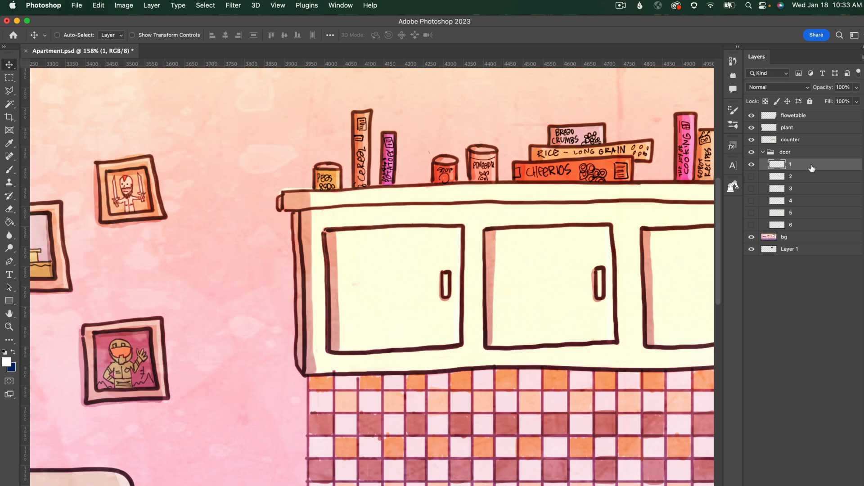
key("super+j")
left_click(751, 176)
Step: Skew the copied door so its handle side swings outward into a partly open pose, and delete the copy
left_click(129, 5)
mouse_move(99, 5)
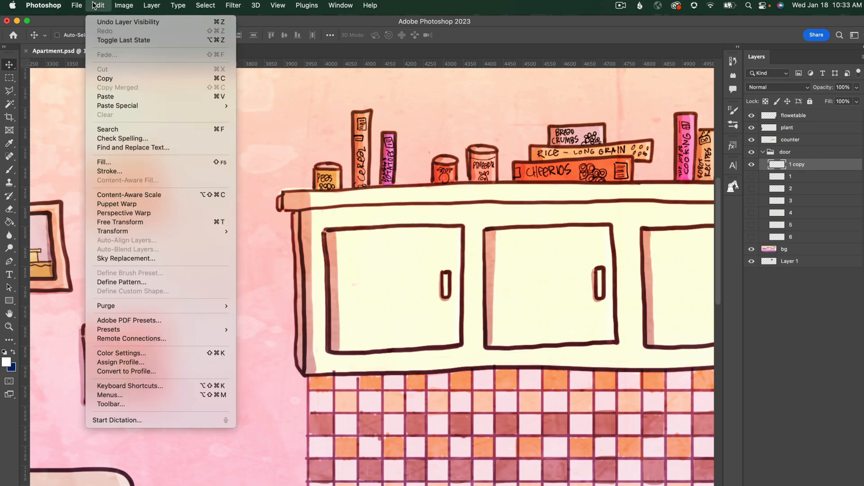
mouse_move(222, 231)
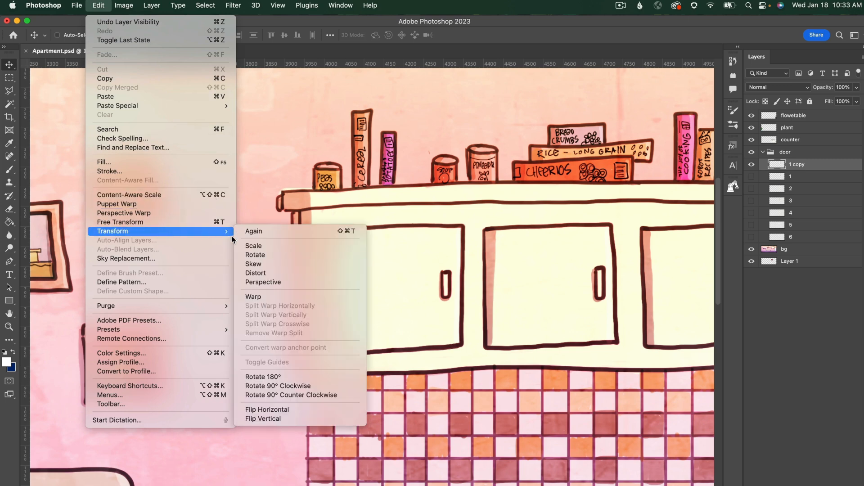
left_click(274, 266)
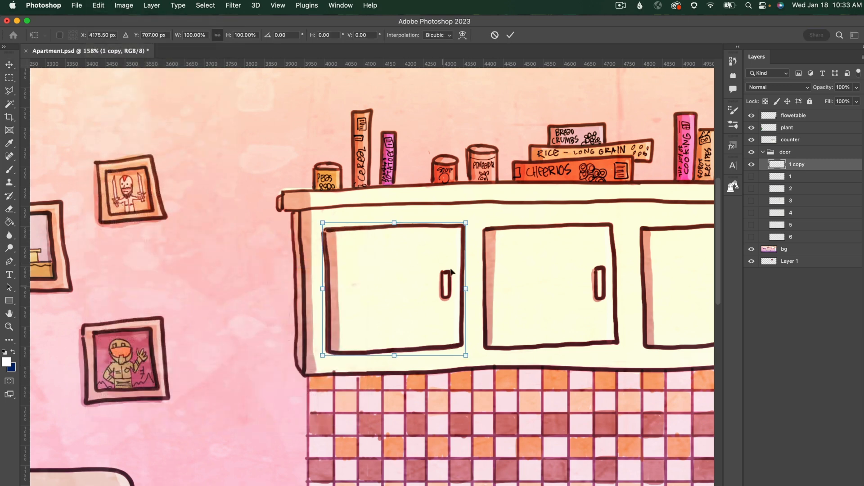
left_click_drag(466, 226, 466, 205)
left_click_drag(466, 355, 466, 376)
left_click_drag(466, 292, 440, 291)
left_click_drag(466, 205, 433, 209)
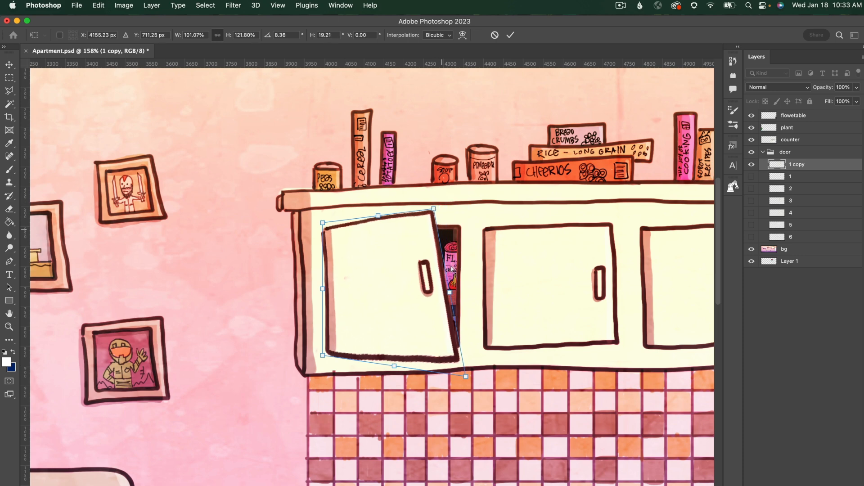
left_click_drag(465, 378, 440, 383)
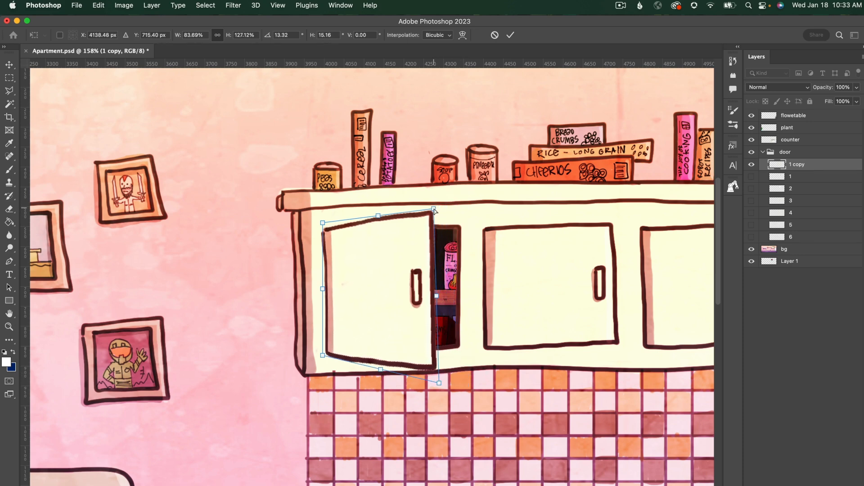
left_click_drag(433, 209, 430, 203)
key("Return")
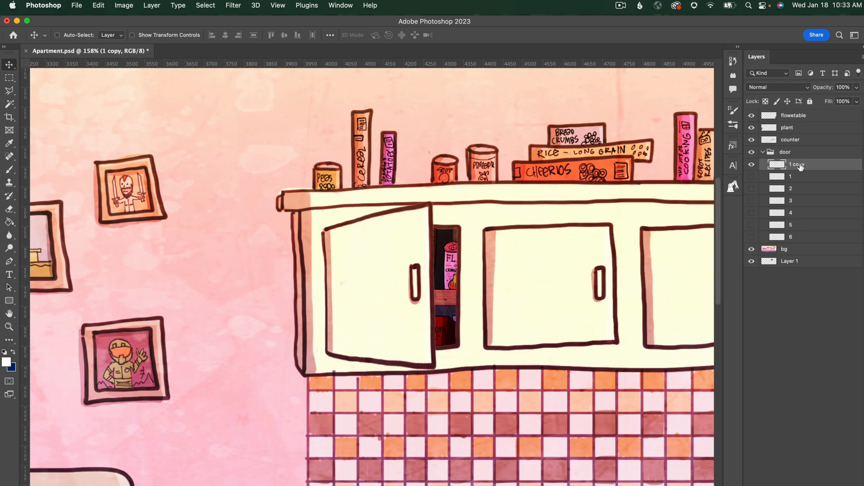
key("Delete")
Step: Show door layers 1 to 6 one at a time to examine the hand-made cabinet opening sequence
left_click(752, 165)
left_click(751, 165)
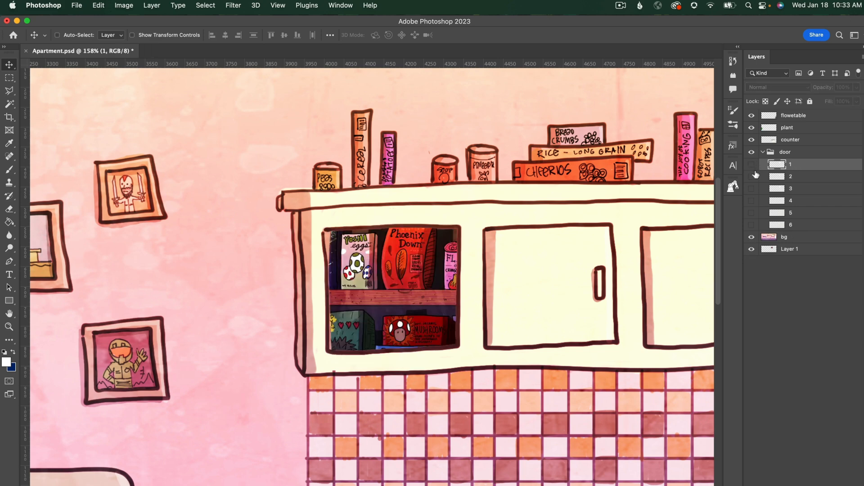
left_click(752, 176)
left_click(752, 177)
left_click(751, 189)
left_click(751, 189)
left_click(752, 201)
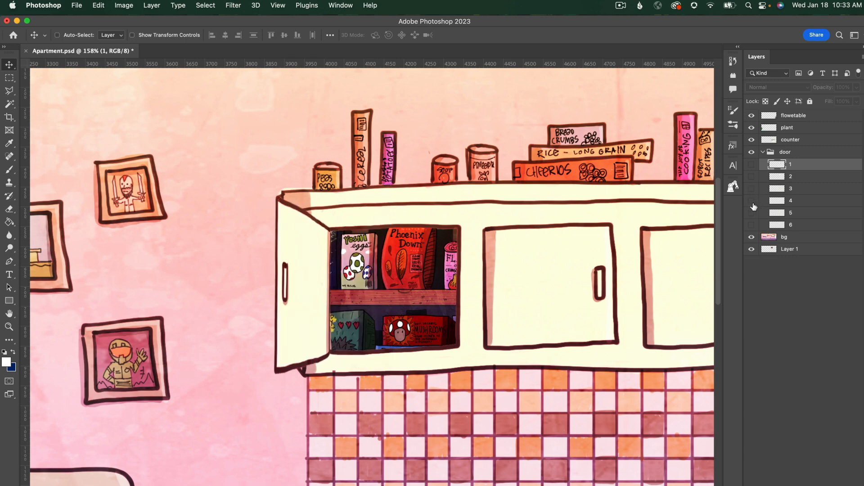
left_click(751, 201)
left_click(752, 213)
left_click(752, 213)
left_click(752, 225)
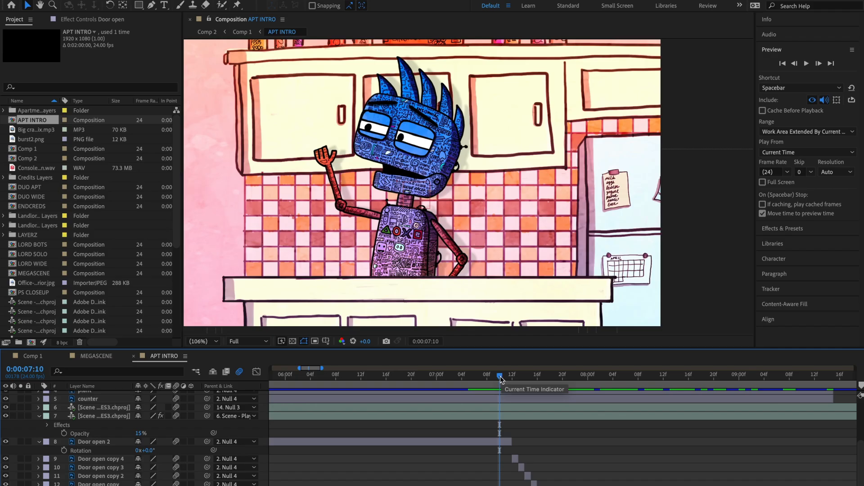
Step: Switch to After Effects and scrub the APT INTRO timeline to review the cabinet door opening and the robot's starting frames
left_click_drag(500, 376, 545, 384)
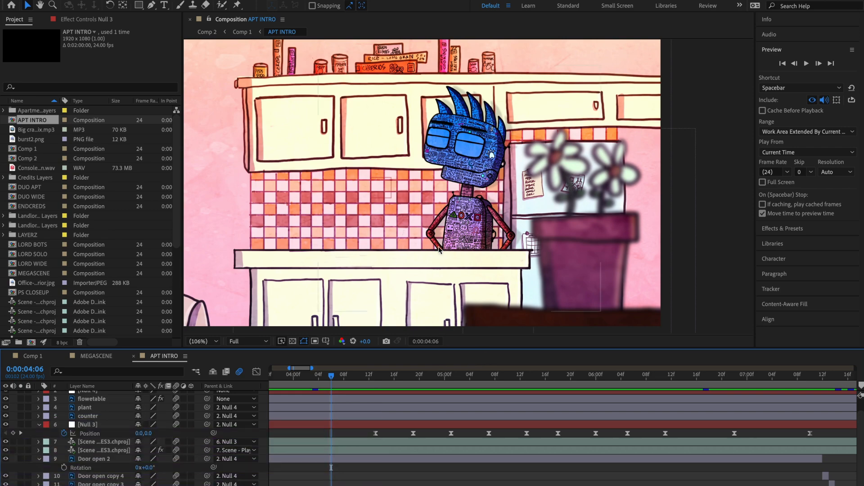
left_click_drag(333, 376, 345, 399)
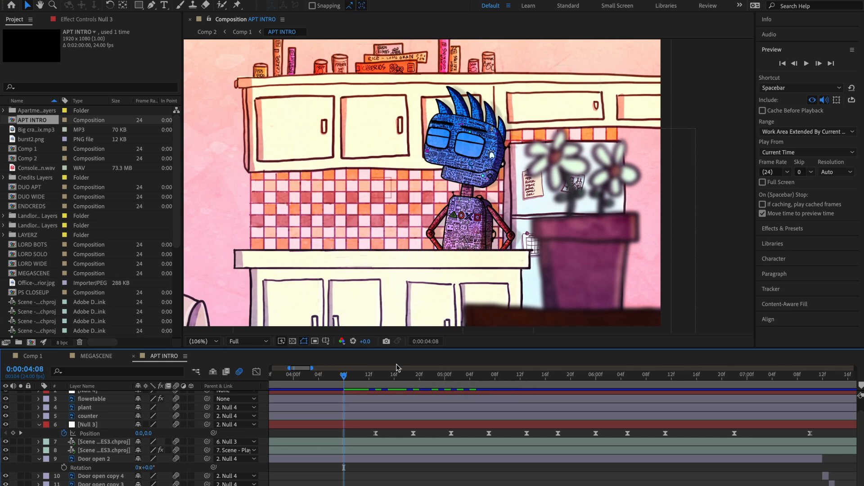
mouse_move(346, 376)
left_mouse_down()
mouse_move(698, 376)
mouse_move(356, 376)
left_mouse_up()
Step: Examine the Null 3 layer and the Scene layer parented to it, scrubbing through the robot's movement up to 0:00:07:08
left_click(391, 425)
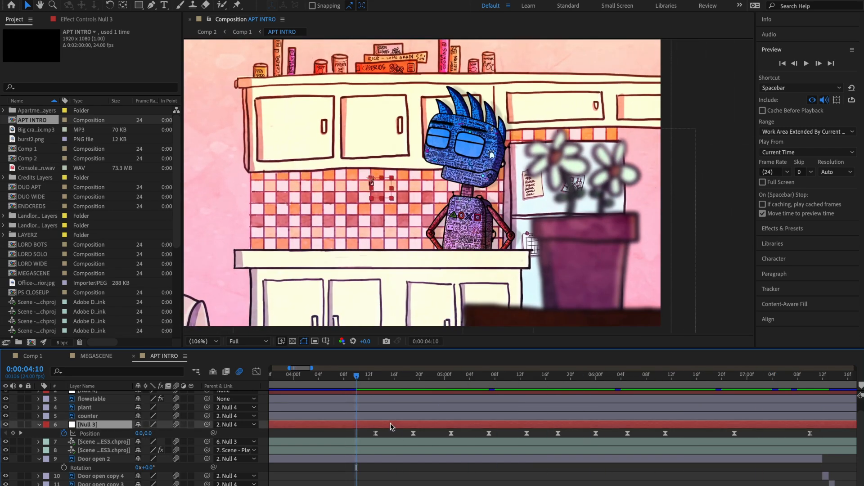
left_click(117, 442)
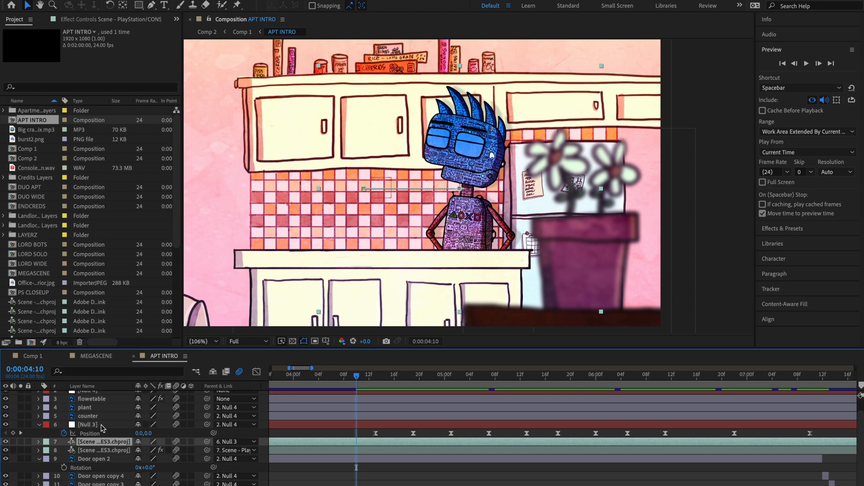
left_click(100, 426)
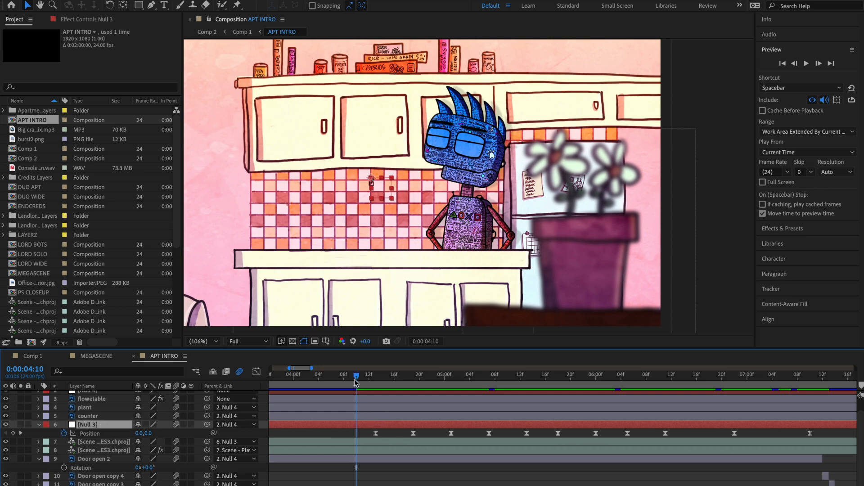
left_click_drag(362, 376, 797, 397)
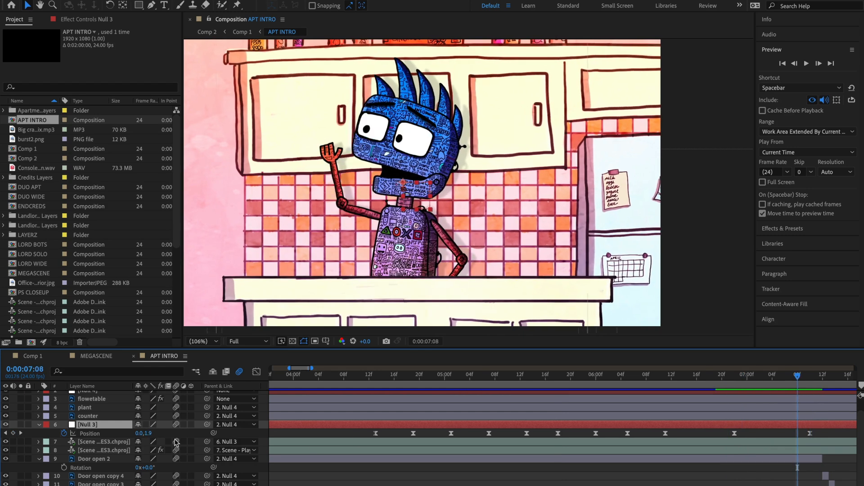
Step: Reveal the keyframed Position and Scale properties of the Null 4 layer
scroll(108, 428, "up", 2)
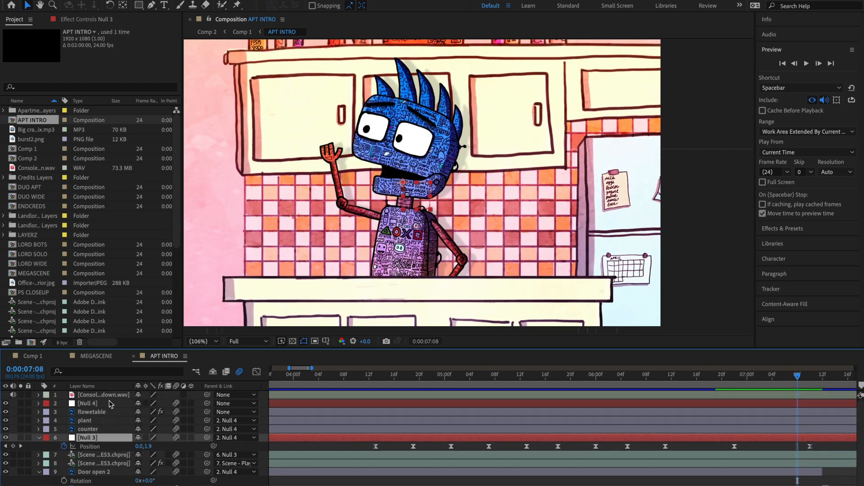
left_click(109, 404)
key("u")
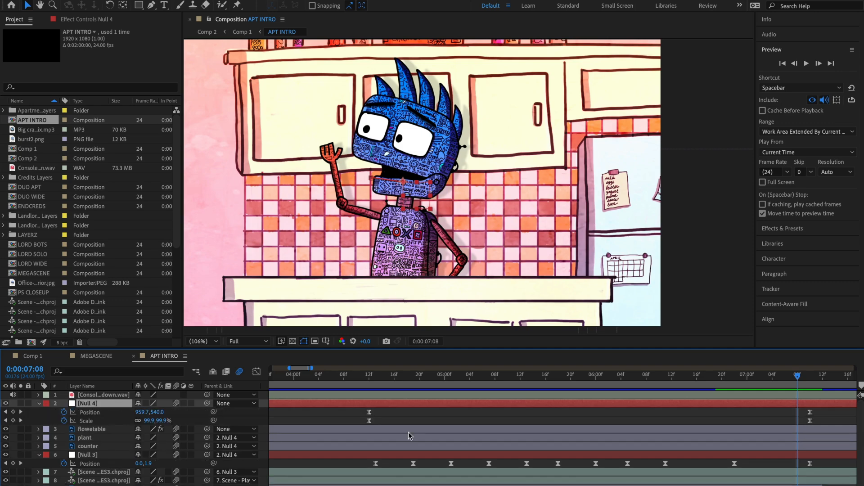
Step: Review the start of the robot's movement around the Null 3 keyframes, and parent Null 3 to Null 4
left_click_drag(364, 376, 345, 472)
left_click(367, 454)
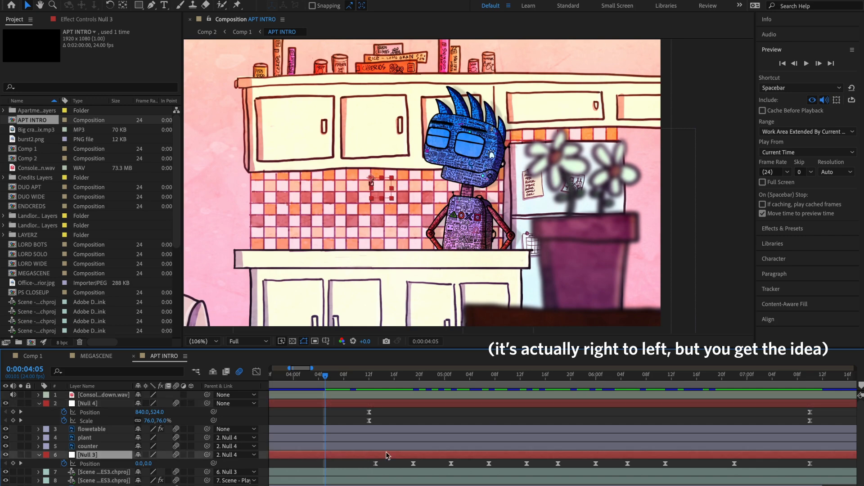
left_click_drag(356, 377, 376, 471)
left_click_drag(206, 455, 112, 407)
Step: Scrub between 0:00:04:10 and 0:00:07:13 to review the Null 4 camera move over the whole kitchen scene
mouse_move(367, 375)
left_mouse_down()
mouse_move(360, 377)
mouse_move(685, 382)
mouse_move(792, 395)
mouse_move(358, 382)
left_mouse_up()
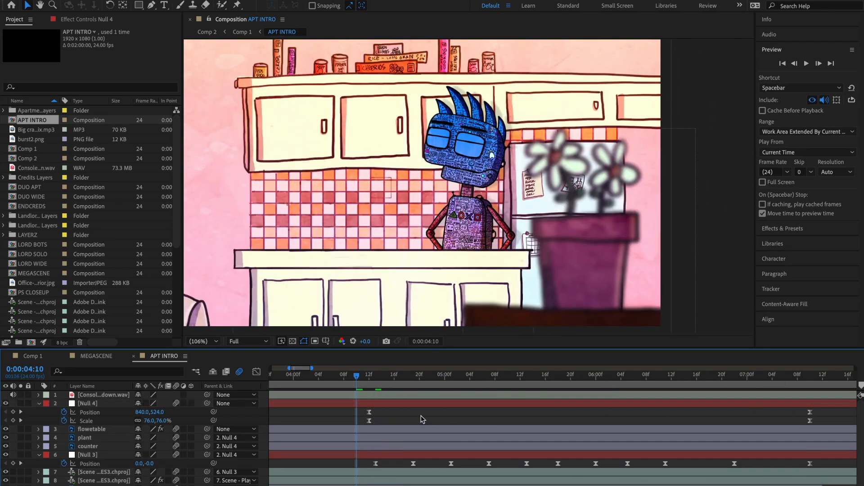
left_click_drag(367, 385, 827, 388)
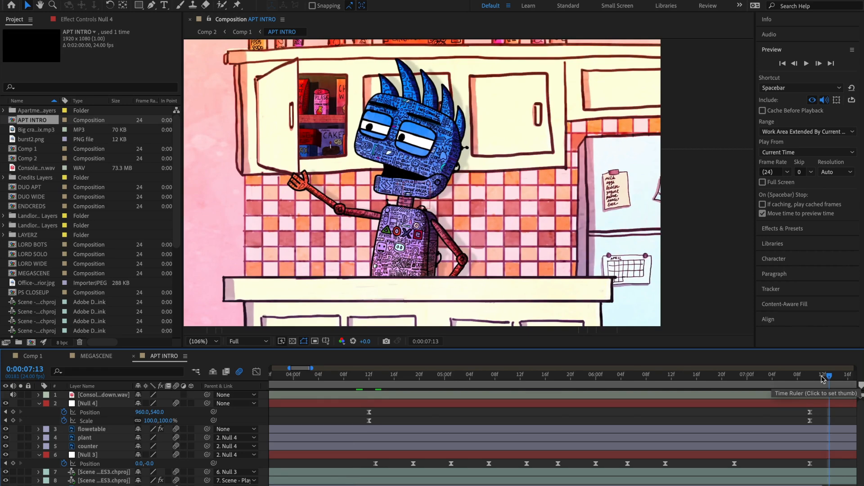
left_click_drag(822, 379, 358, 391)
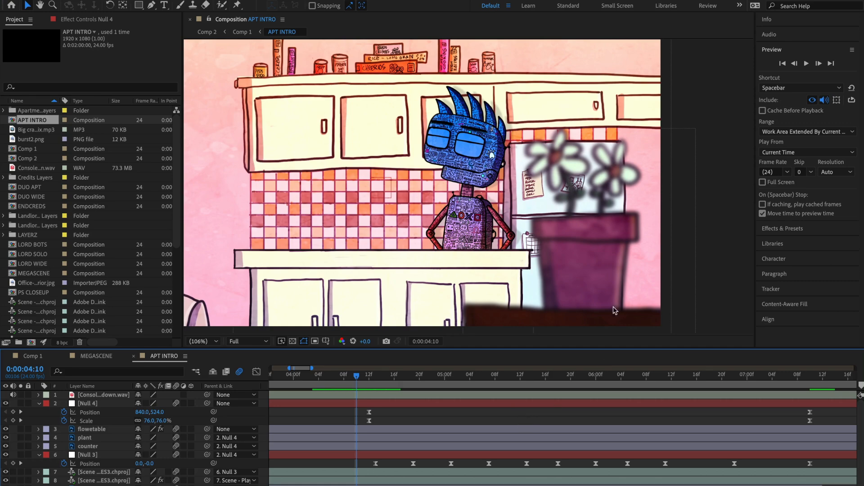
mouse_move(356, 378)
left_mouse_down()
mouse_move(780, 394)
mouse_move(349, 376)
left_mouse_up()
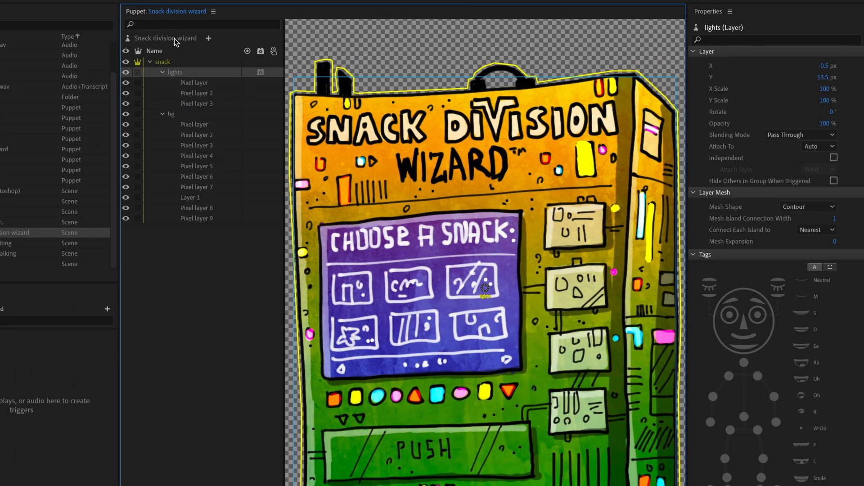
Step: Switch to Character Animator and look through the behaviors available for the Snack division wizard puppet
left_click(174, 39)
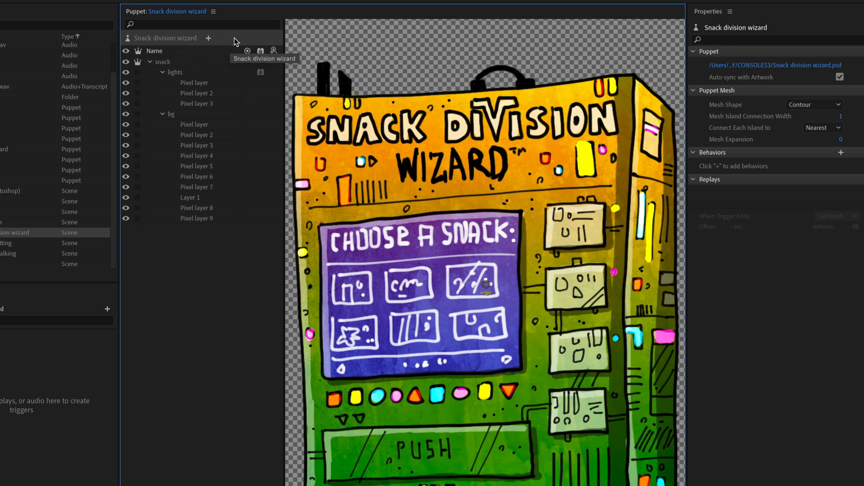
left_click(209, 38)
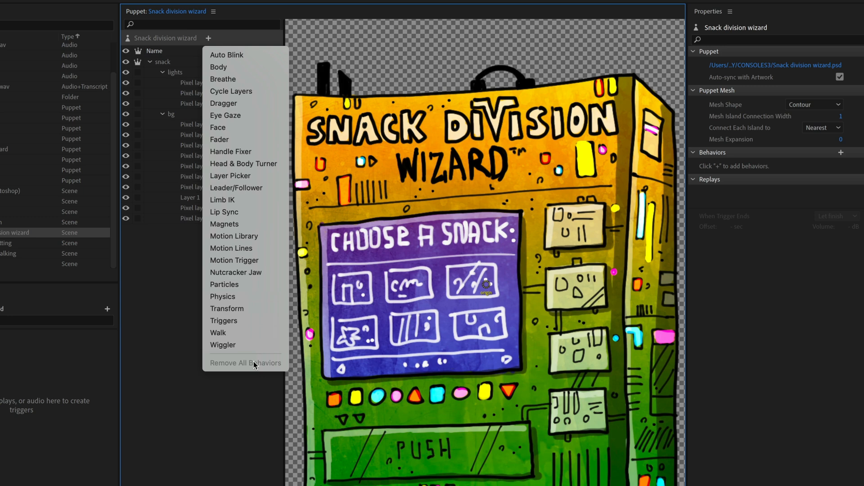
left_click(241, 395)
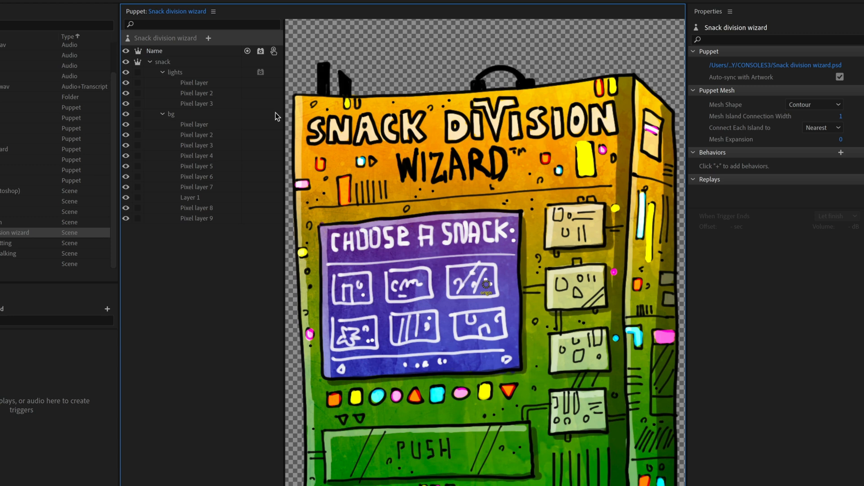
Step: Hide Pixel layer, Pixel layer 2 and Pixel layer 3 in the puppet's lights group
left_click(204, 71)
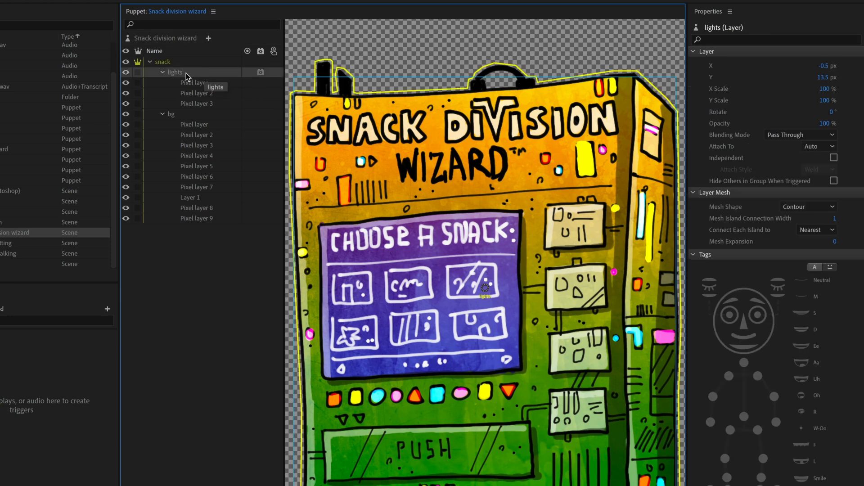
left_click(126, 83)
left_click(126, 93)
left_click(126, 104)
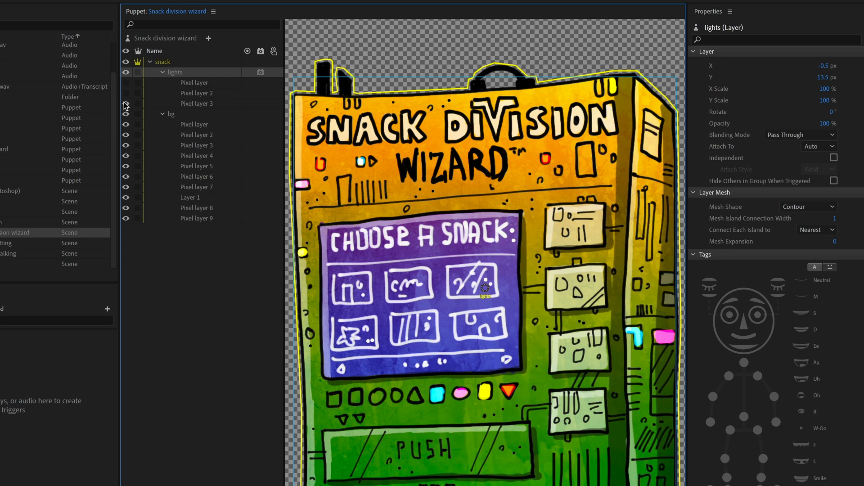
Step: Show the lights group's first Pixel layer alone and inspect its blending mode options, keeping Linear Dodge (Add)
left_click(201, 84)
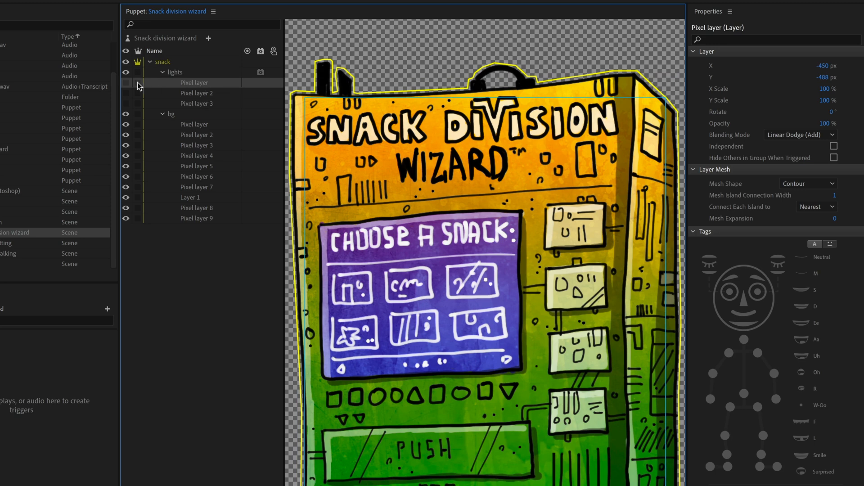
left_click(126, 84)
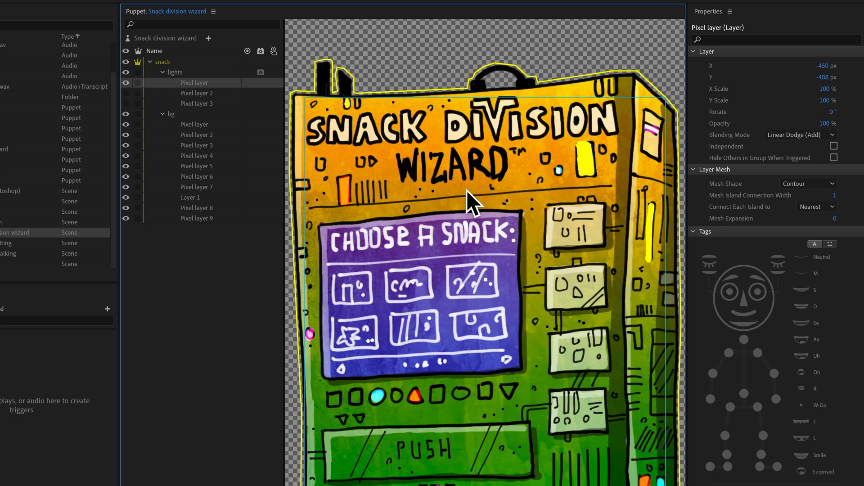
left_click(797, 135)
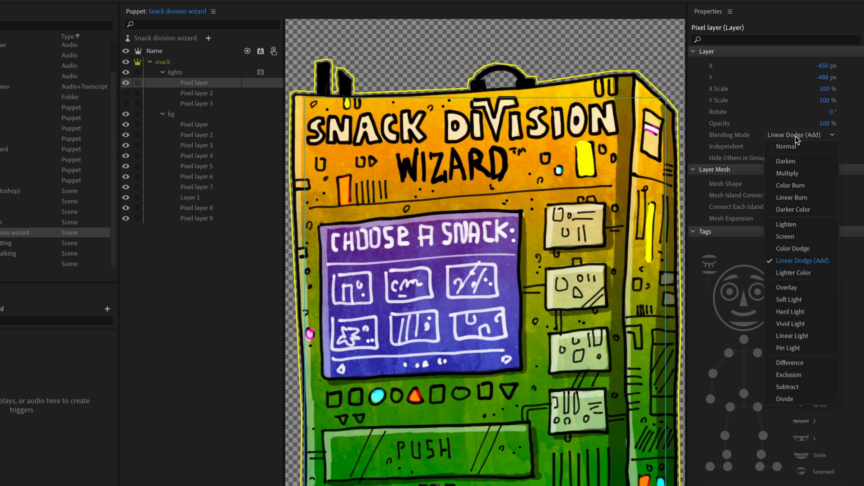
left_click(857, 140)
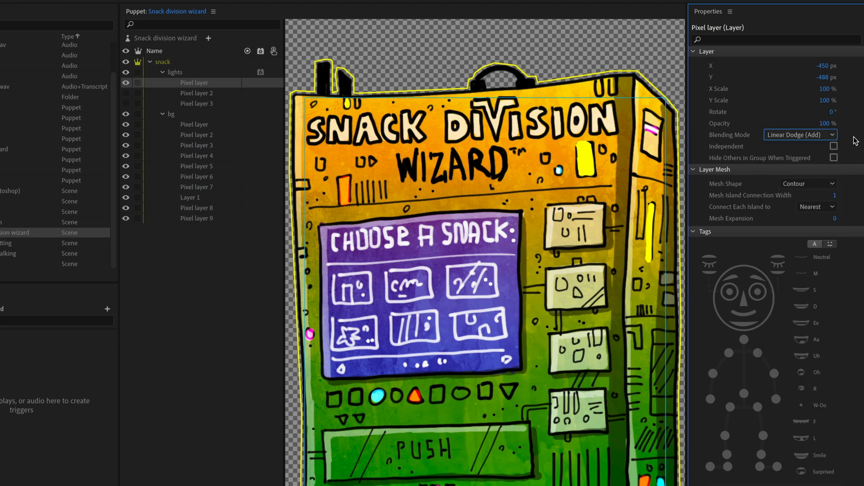
Step: Preview Pixel layer 2 and Pixel layer 3 separately with the first light layer hidden, and select the lights group
left_click(126, 83)
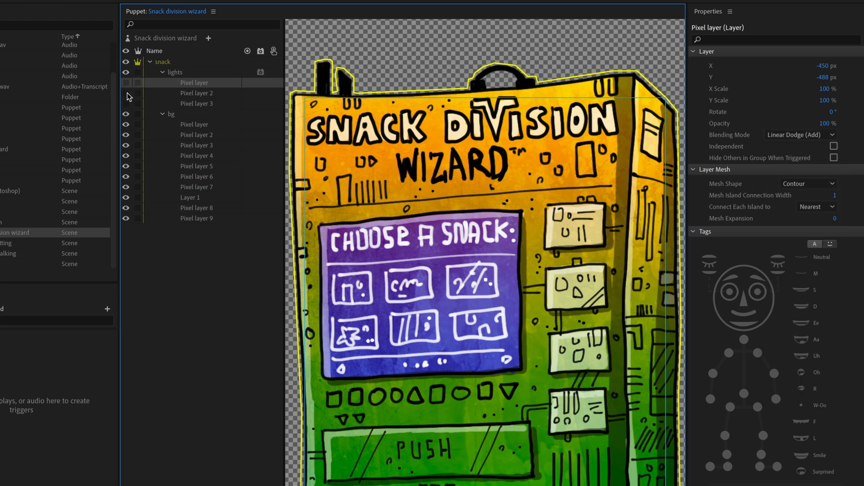
left_click(126, 93)
left_click(126, 94)
left_click(126, 104)
left_click(126, 104)
left_click(182, 73)
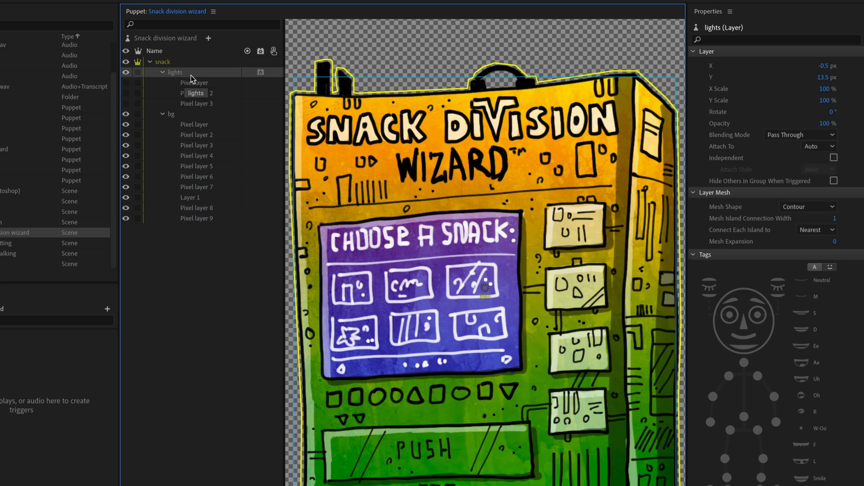
Step: Look through the behaviors that can be added to the lights group and open its Cycle Layers behavior settings
scroll(825, 260, "down", 6)
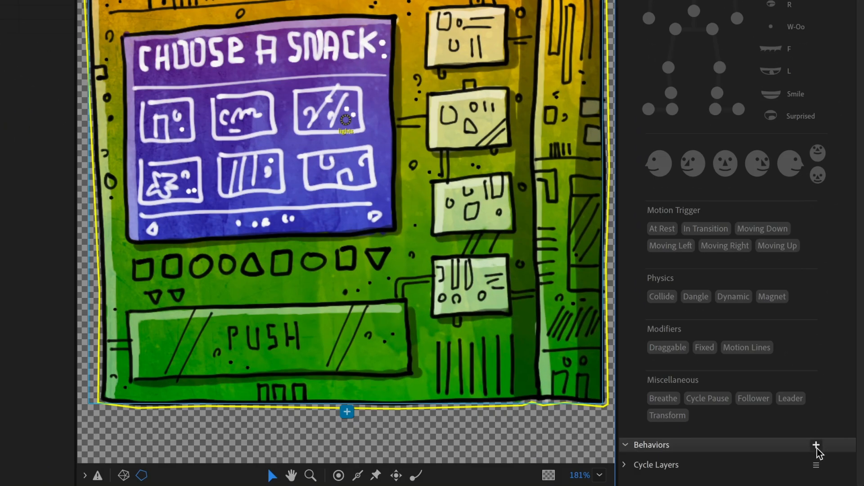
left_click(816, 446)
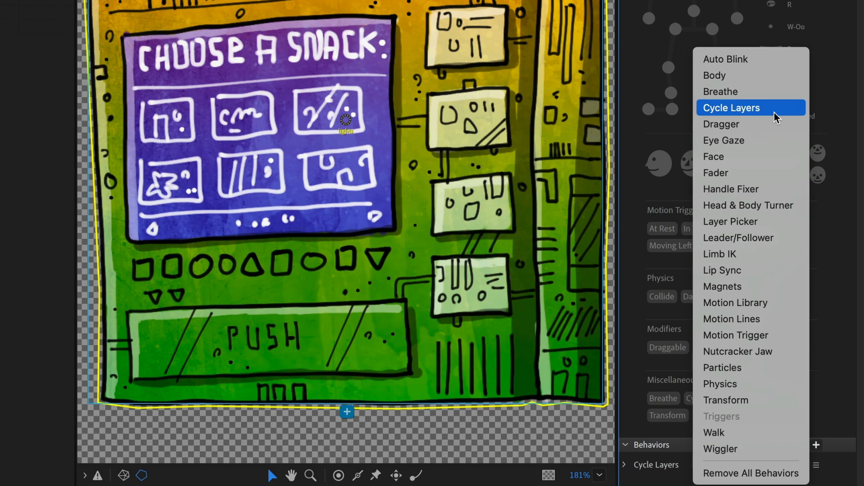
left_click(825, 313)
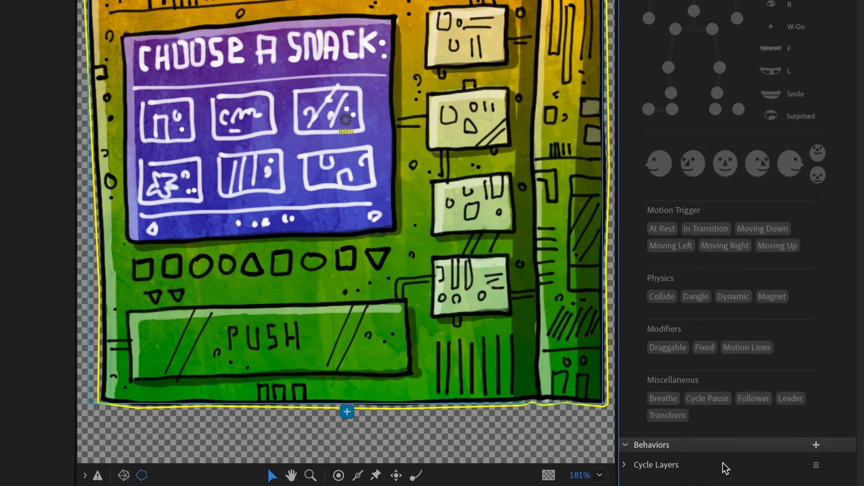
left_click(624, 465)
scroll(733, 386, "down", 3)
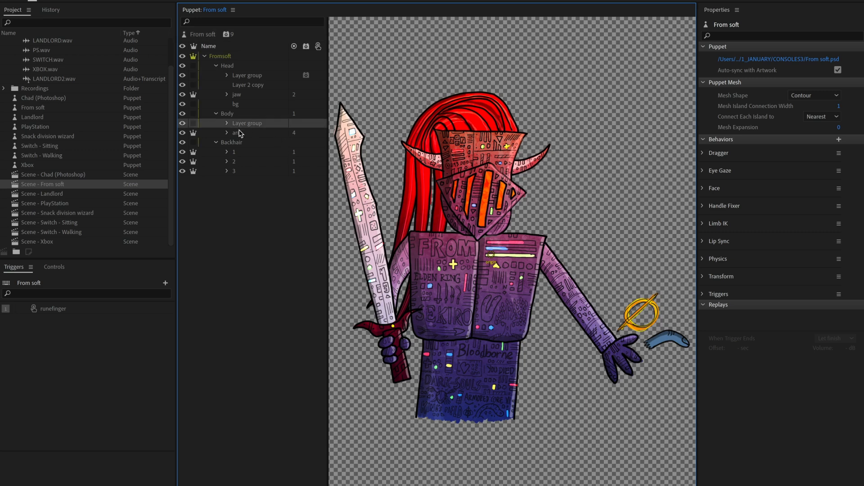
Step: Examine the handles on the From soft puppet's arm, jaw and three back-hair layers, and pull its open hand upward in the scene
left_click(239, 126)
left_click(243, 133)
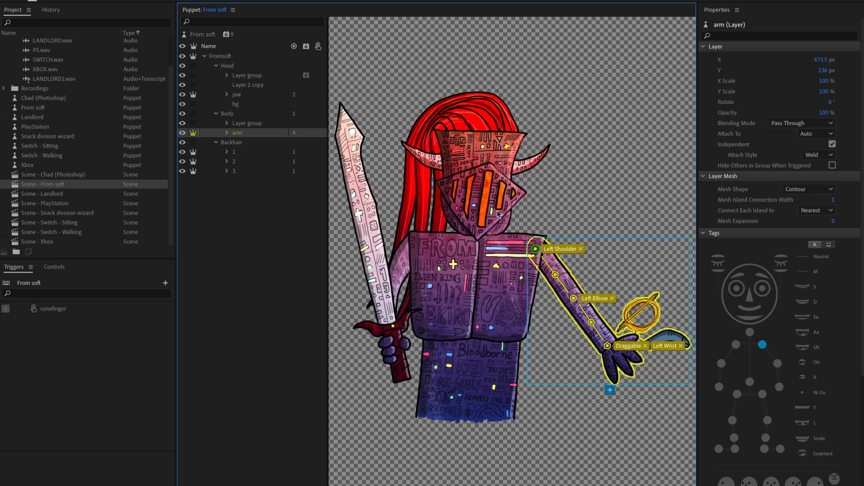
left_click(243, 95)
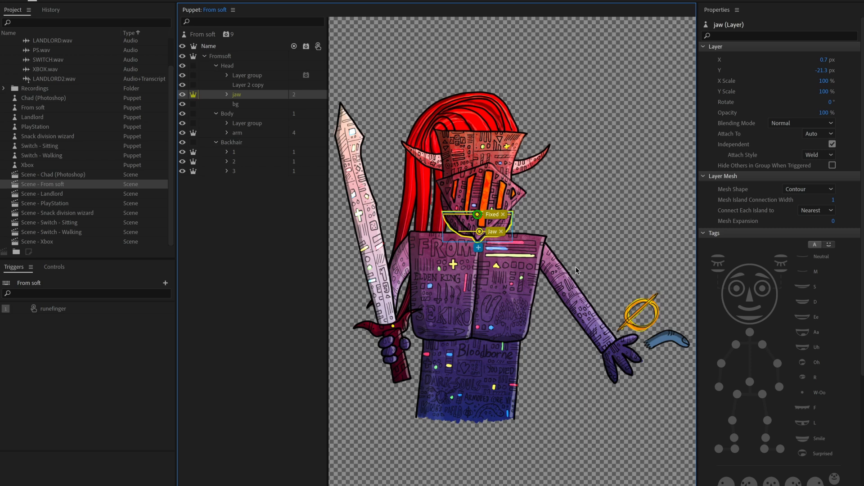
left_click(235, 153)
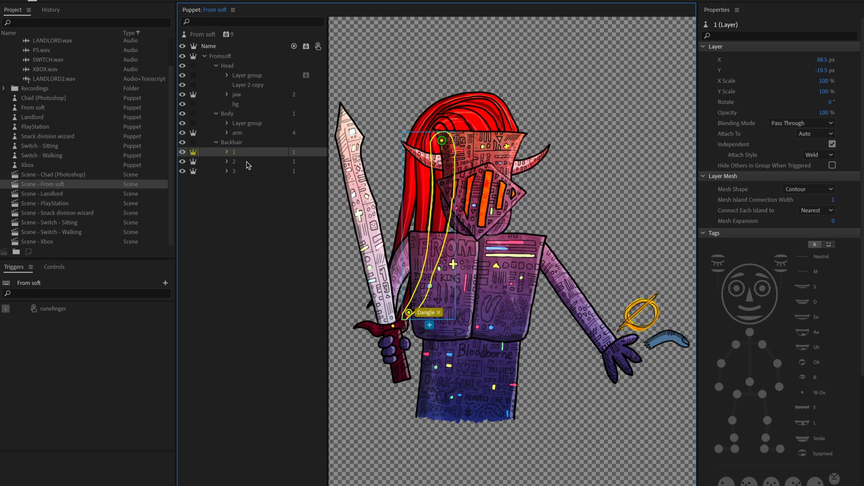
left_click(247, 163)
left_click(237, 172)
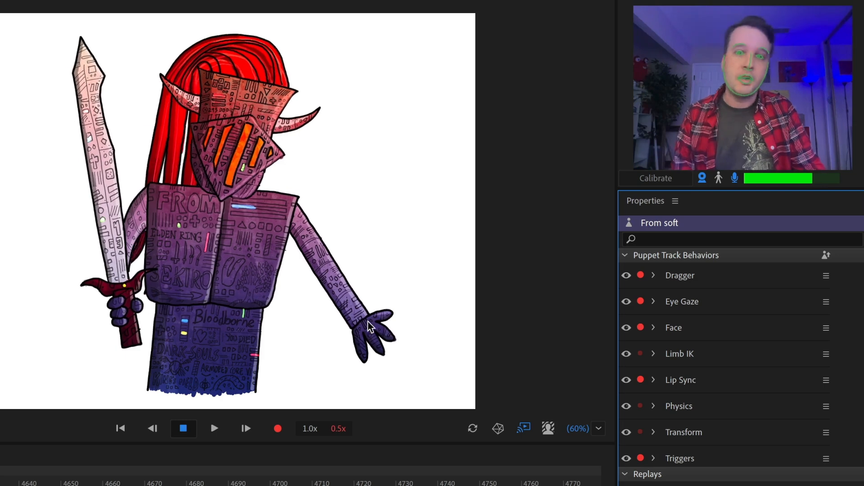
mouse_move(392, 318)
left_mouse_down()
mouse_move(369, 342)
mouse_move(319, 328)
mouse_move(411, 222)
mouse_move(292, 324)
mouse_move(406, 201)
mouse_move(402, 281)
left_mouse_up()
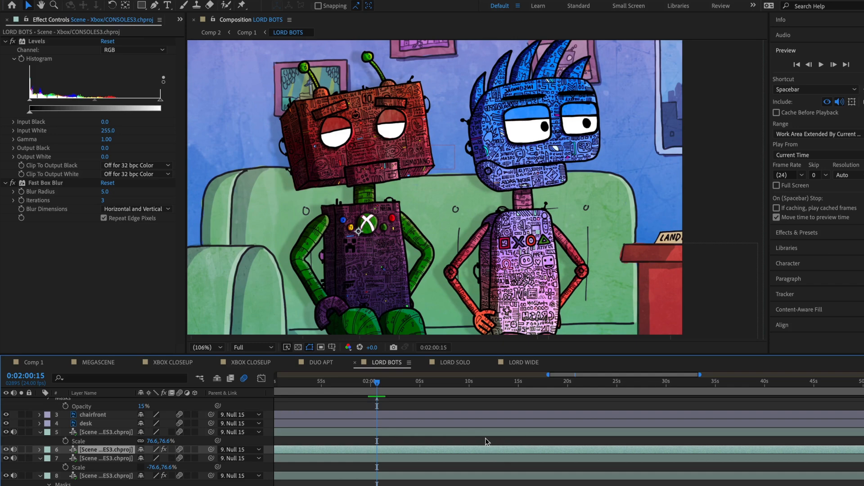
Step: In After Effects, examine the Levels and Fast Box Blur effects on LORD BOTS layer 6 at 0:01:59:23, toggling the layer's visibility to compare
left_click_drag(378, 382, 369, 382)
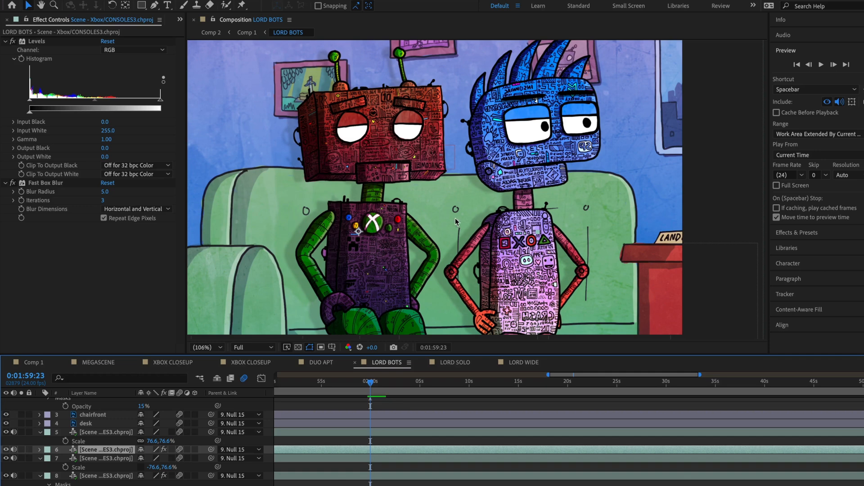
left_click(47, 41)
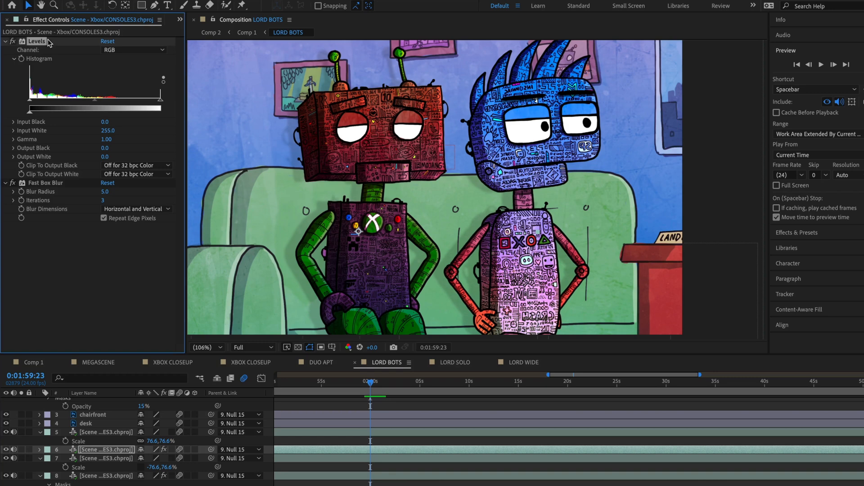
left_click(61, 184)
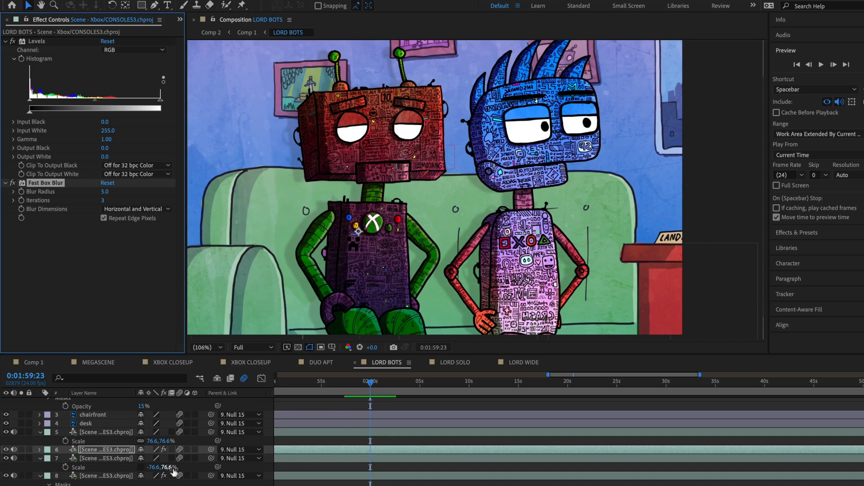
left_click(5, 449)
left_click(5, 450)
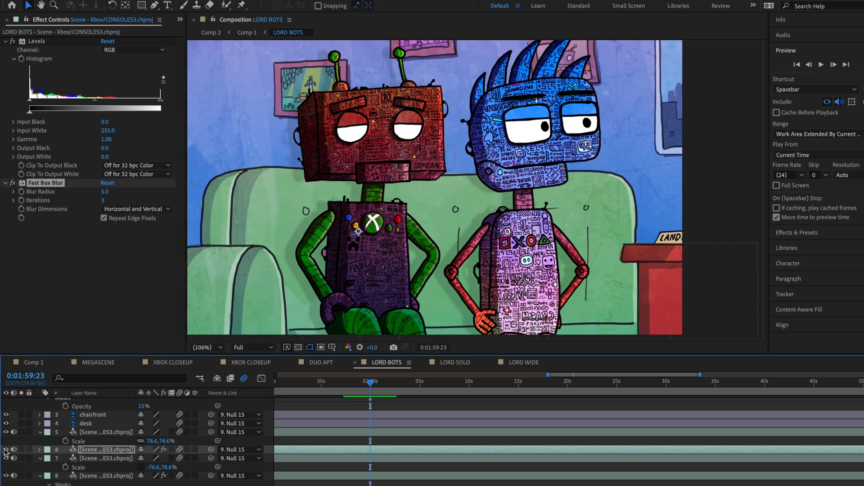
Step: Draw a closed Pen tool mask on layer 6 around the red robot's shadow, across the couch and down below the frame
left_click(94, 450)
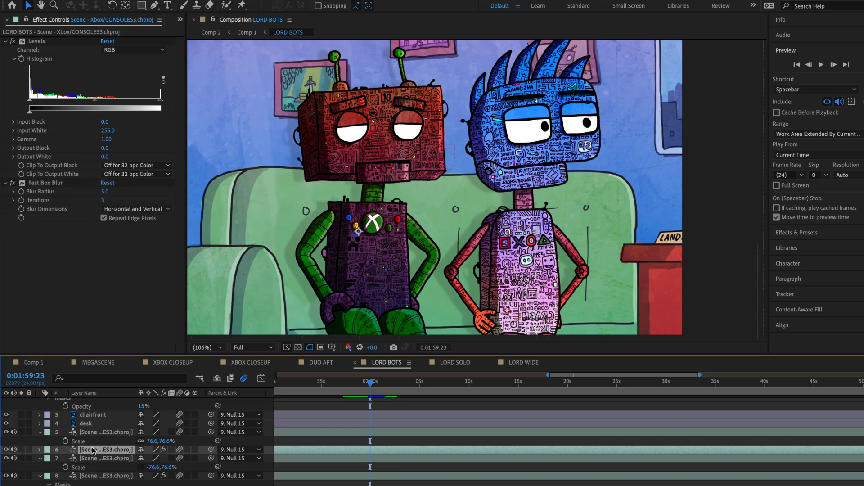
left_click(155, 7)
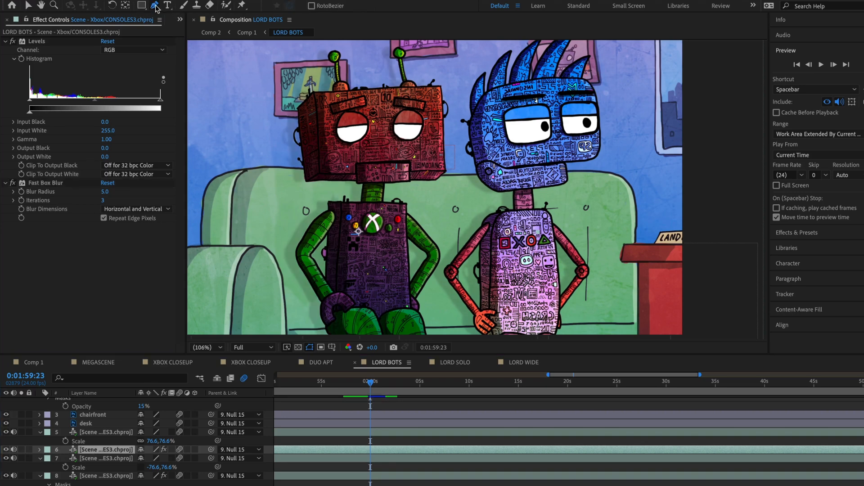
left_click(264, 166)
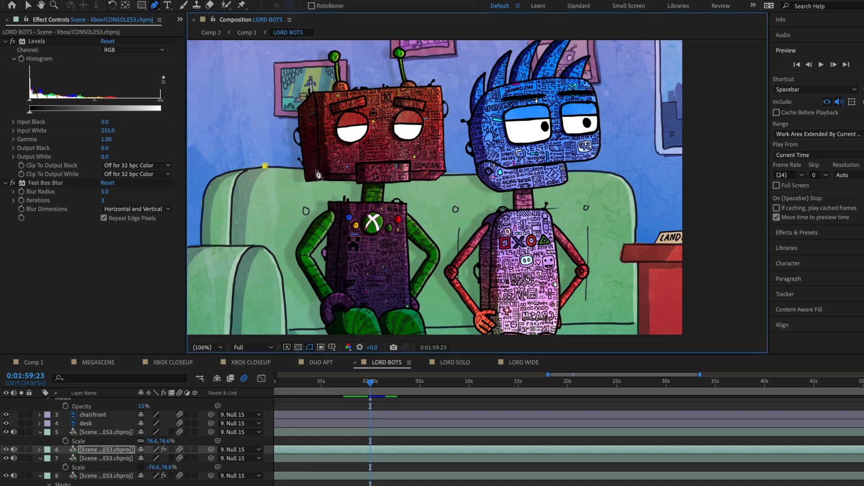
left_click(458, 175)
left_click(527, 218)
left_click(516, 325)
key("h")
left_click_drag(516, 325, 529, 258)
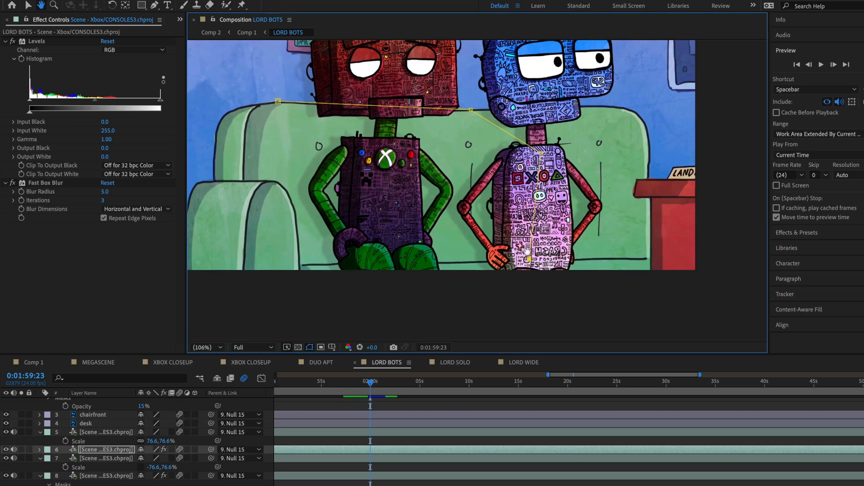
key("g")
left_click(535, 299)
left_click(304, 315)
left_click(239, 292)
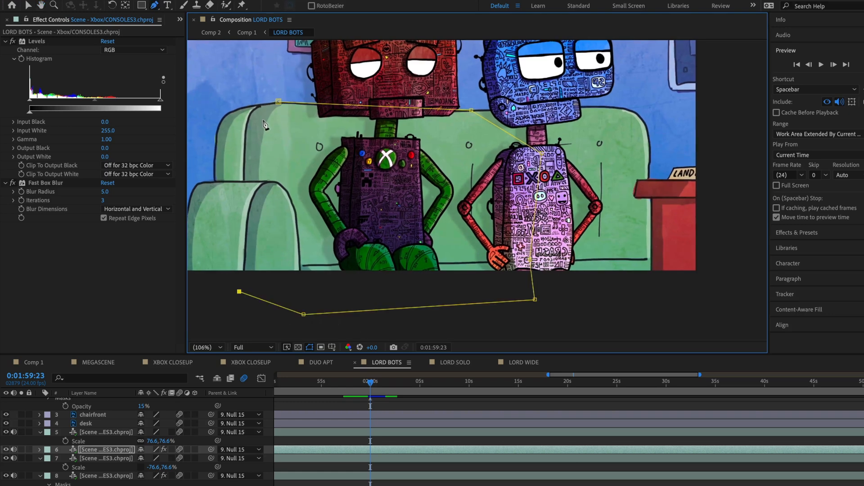
left_click(279, 102)
key("h")
left_click_drag(457, 151, 431, 208)
key("v")
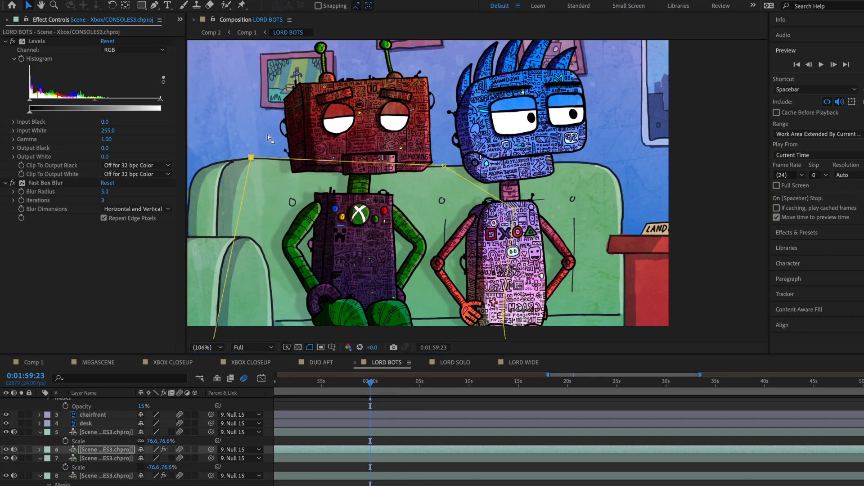
Step: Check the masked shadow at another frame in LORD BOTS and move the playhead forward in the LORD WIDE composition
left_click(375, 392)
left_click(377, 383)
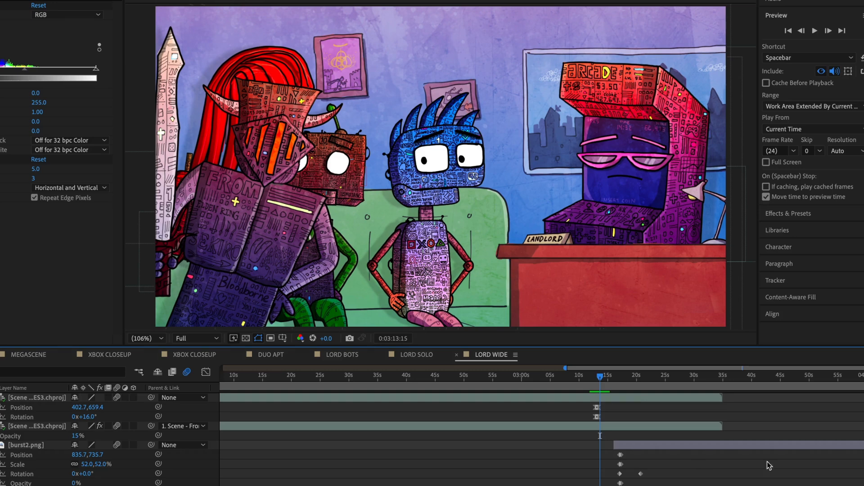
left_click(610, 377)
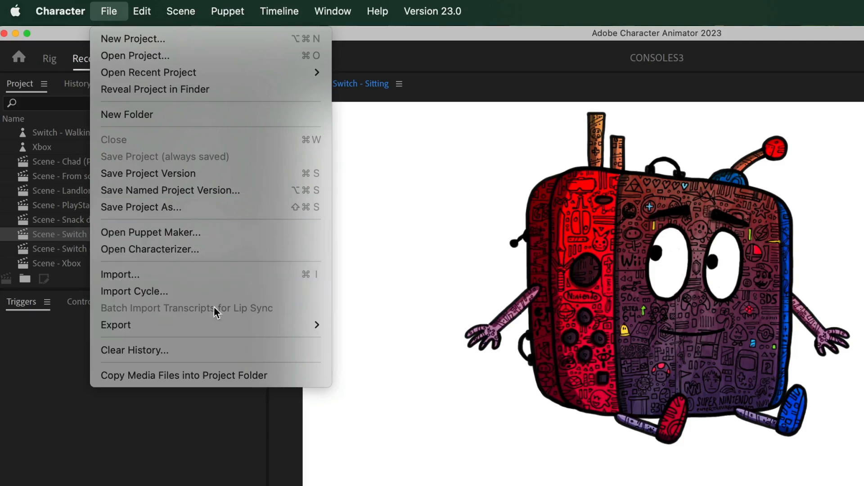
Step: In Character Animator, export the Switch sitting scene to the Desktop as a PNG Sequence and WAV named Scene - Switch - Sitting
mouse_move(226, 322)
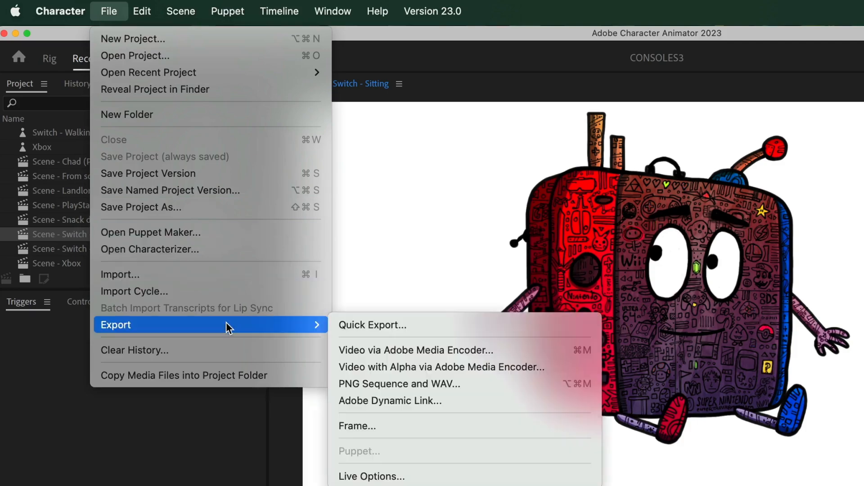
left_click(511, 384)
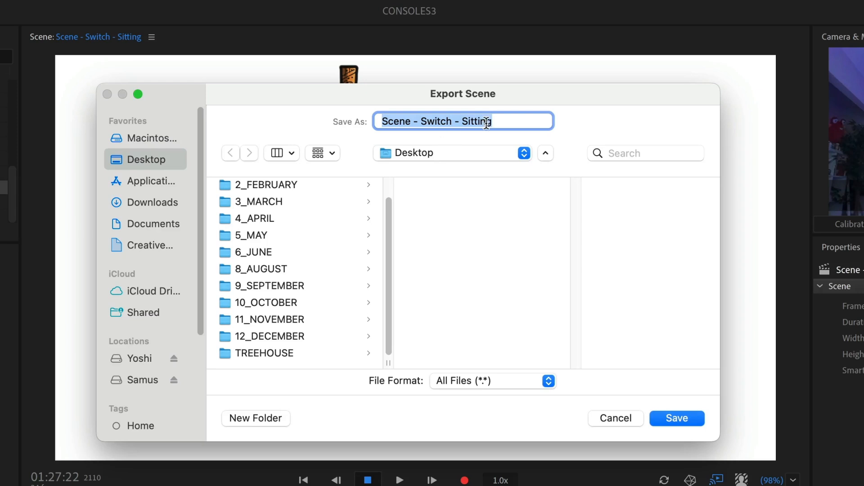
key("Return")
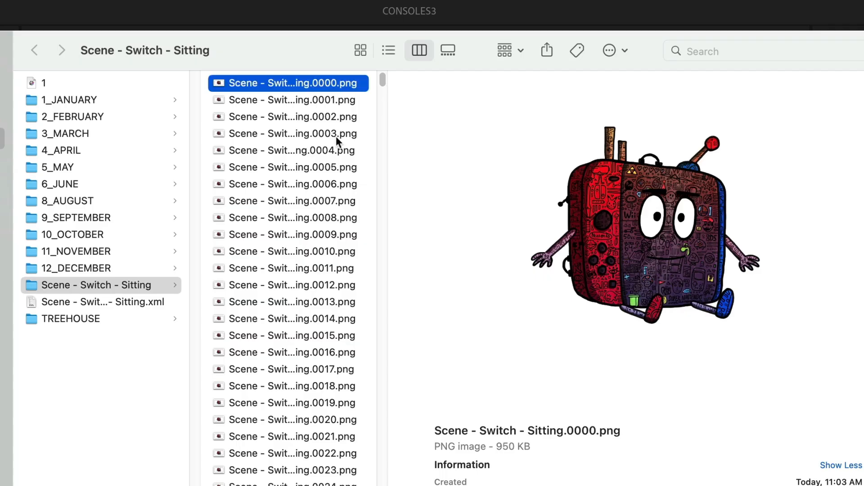
Step: Browse the exported PNG frames in Finder and open the file info for the Scene - Switch - Sitting folder
left_click(311, 268)
scroll(310, 418, "down", 10)
left_click(301, 436)
scroll(300, 436, "down", 7)
scroll(300, 436, "down", 6)
left_click(299, 437)
scroll(300, 438, "down", 10)
left_click(306, 484)
scroll(309, 482, "down", 20)
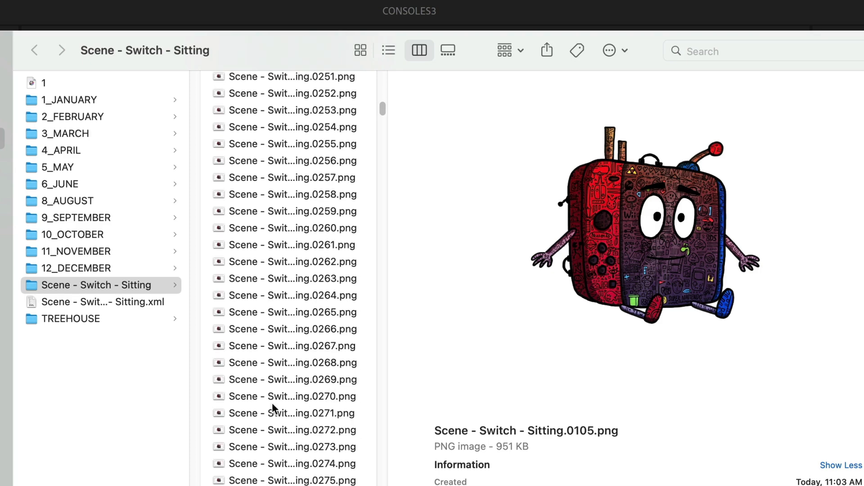
left_click(152, 284)
key("super+i")
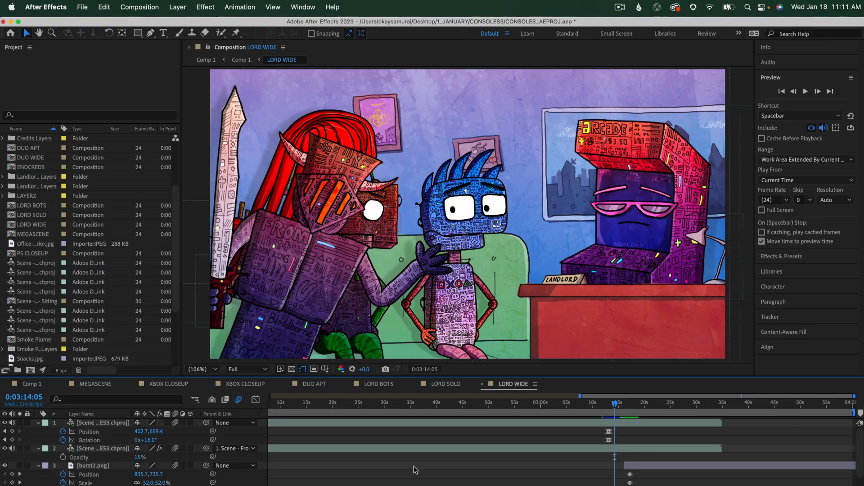
Step: Import the Scene - Switch - Sitting frames into After Effects as a PNG Sequence with Create Composition enabled, and scrub the new composition
left_click(83, 6)
mouse_move(103, 159)
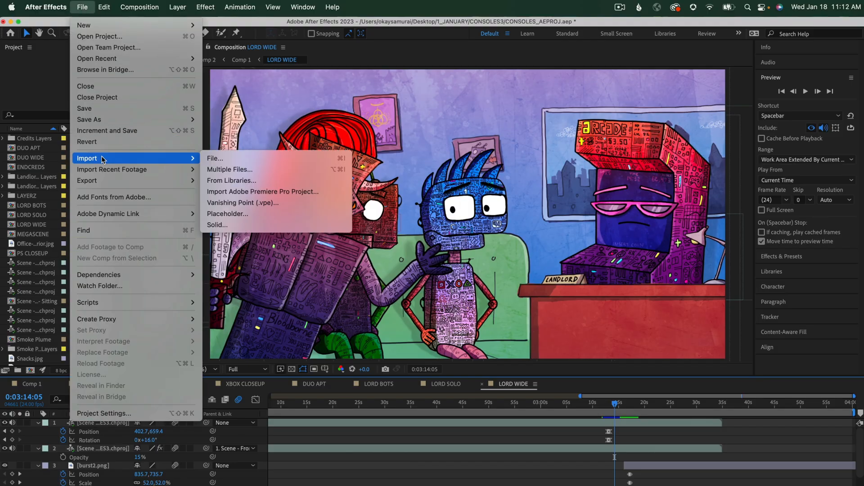
left_click(216, 158)
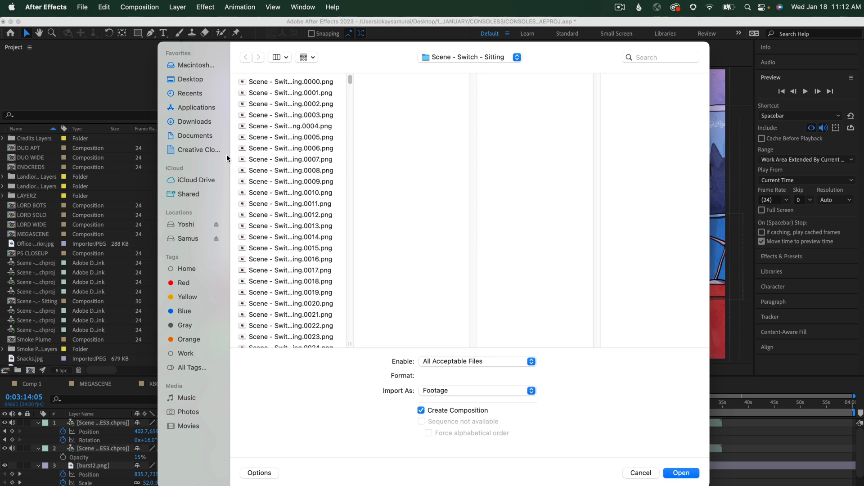
left_click(329, 83)
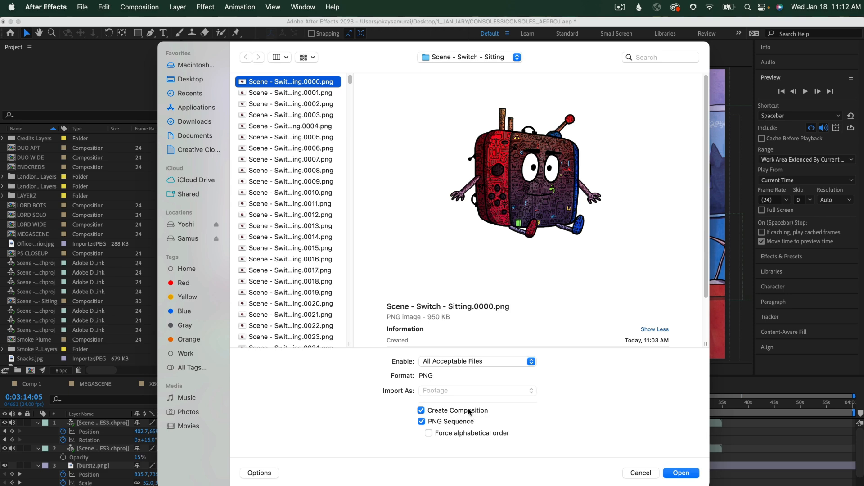
left_click(684, 473)
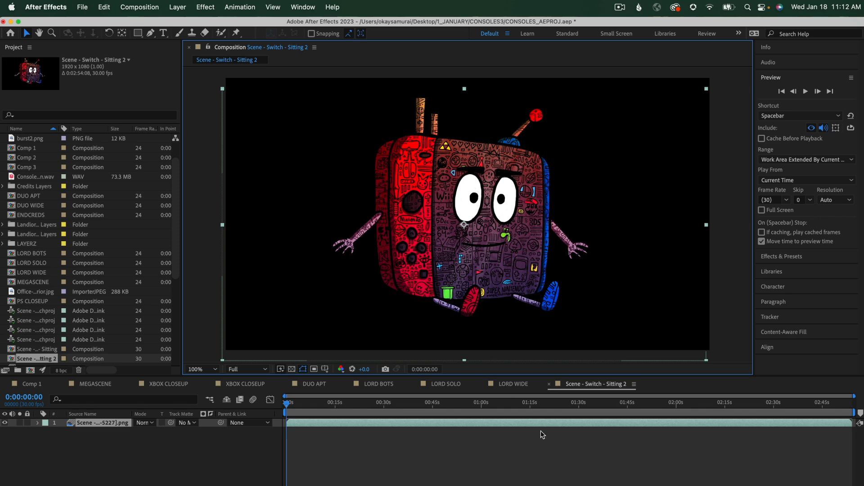
left_click_drag(305, 411, 286, 412)
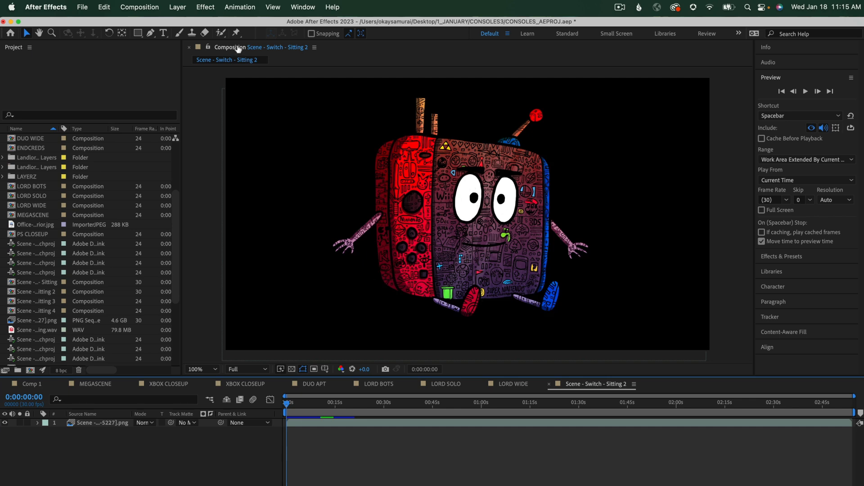
Step: Set the Scene - Switch - Sitting 2 composition's height to 1223 px and its frame rate to 24 fps
left_click(139, 7)
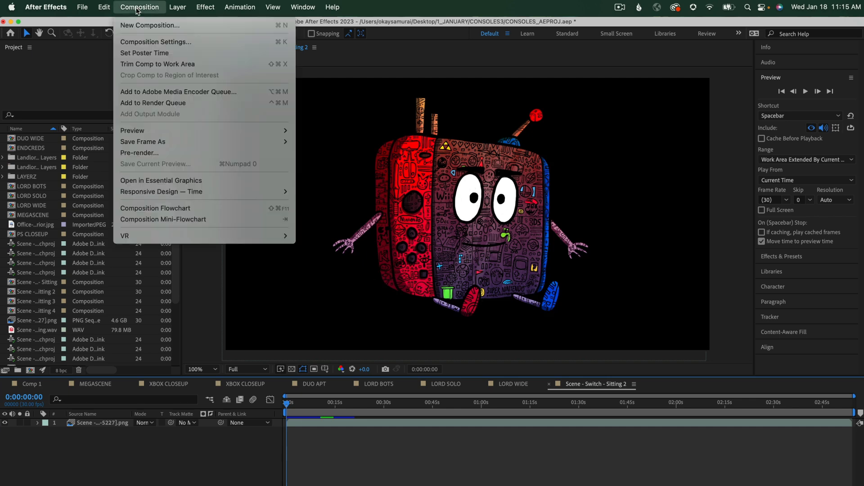
left_click(156, 40)
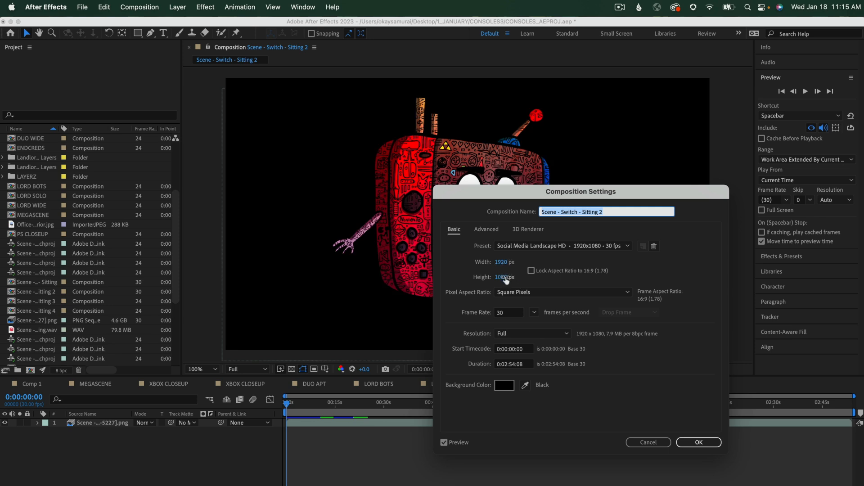
left_click_drag(503, 278, 506, 279)
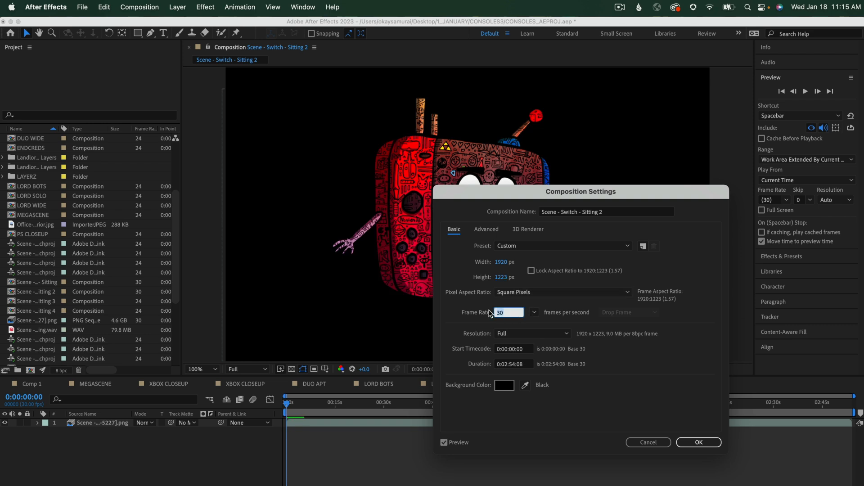
type("24")
left_click(562, 417)
left_click(709, 441)
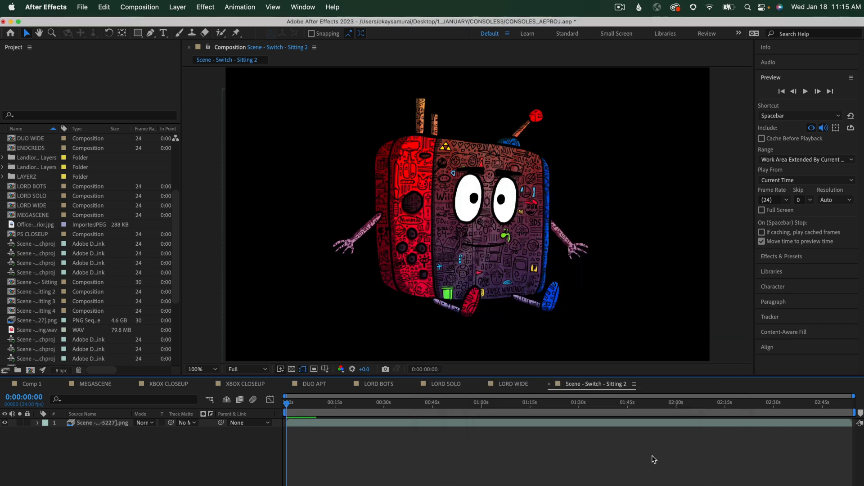
Step: Import Scene - Switch - Sitting.wav, add it above the PNG sequence in the Scene - Switch - Sitting 2 timeline, and scrub the composition
left_click(90, 7)
mouse_move(115, 157)
left_click(225, 159)
scroll(304, 266, "down", 1)
left_click_drag(349, 82, 352, 417)
left_click(324, 339)
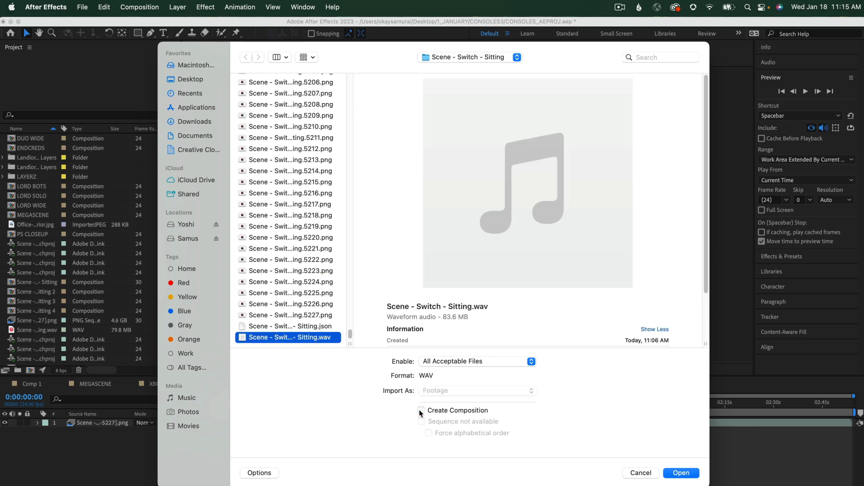
left_click(682, 473)
left_click_drag(32, 342, 327, 304)
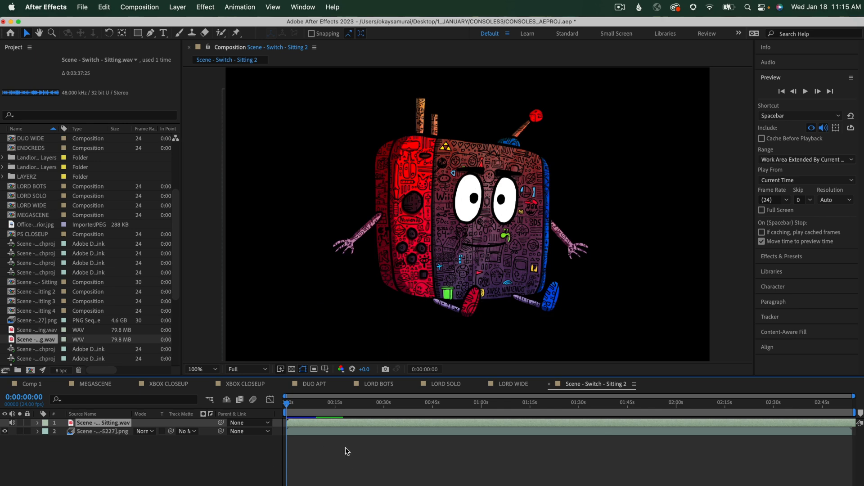
left_click_drag(301, 409, 675, 405)
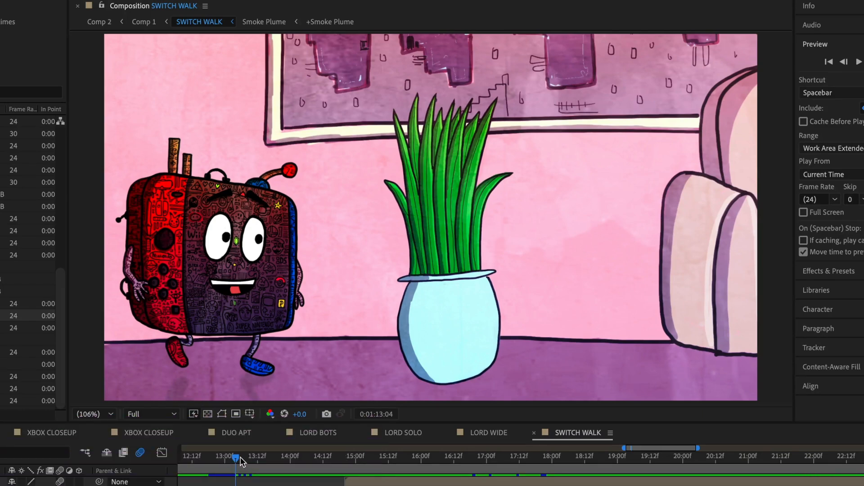
Step: Scrub the SWITCH WALK composition, and examine the transition from the title skyline into the kitchen at the start of Comp 1
left_click_drag(252, 458, 323, 414)
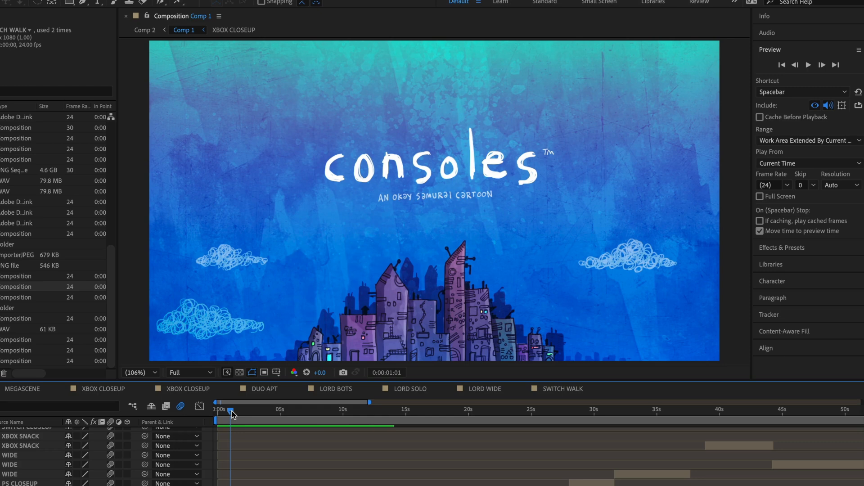
mouse_move(230, 414)
left_mouse_down()
mouse_move(258, 425)
mouse_move(271, 417)
mouse_move(238, 427)
left_mouse_up()
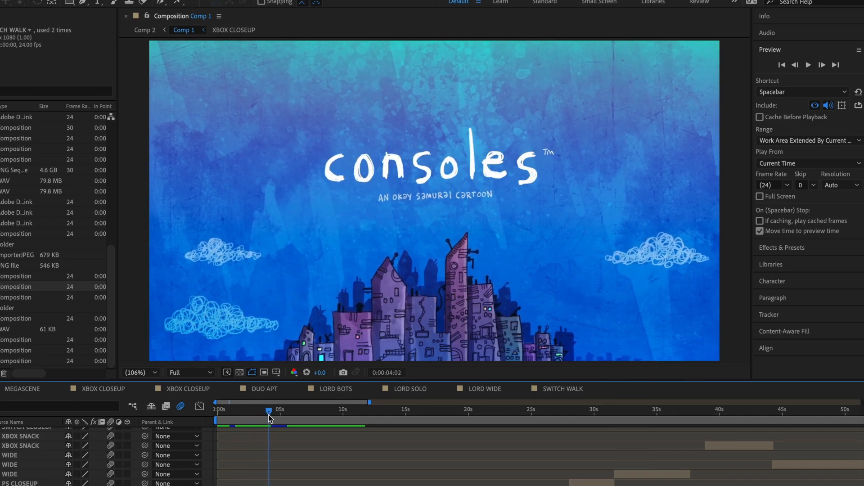
mouse_move(274, 415)
left_mouse_down()
mouse_move(316, 416)
mouse_move(240, 414)
mouse_move(285, 415)
mouse_move(277, 417)
left_mouse_up()
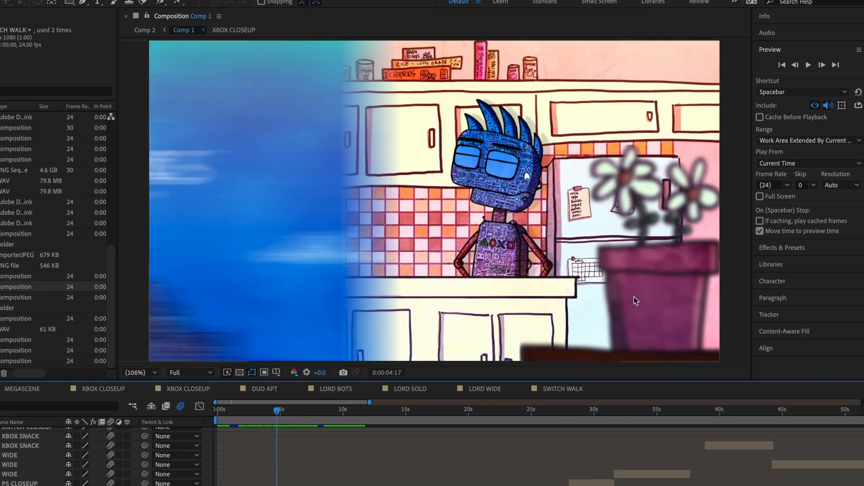
mouse_move(279, 414)
left_mouse_down()
mouse_move(289, 414)
mouse_move(271, 414)
mouse_move(294, 413)
left_mouse_up()
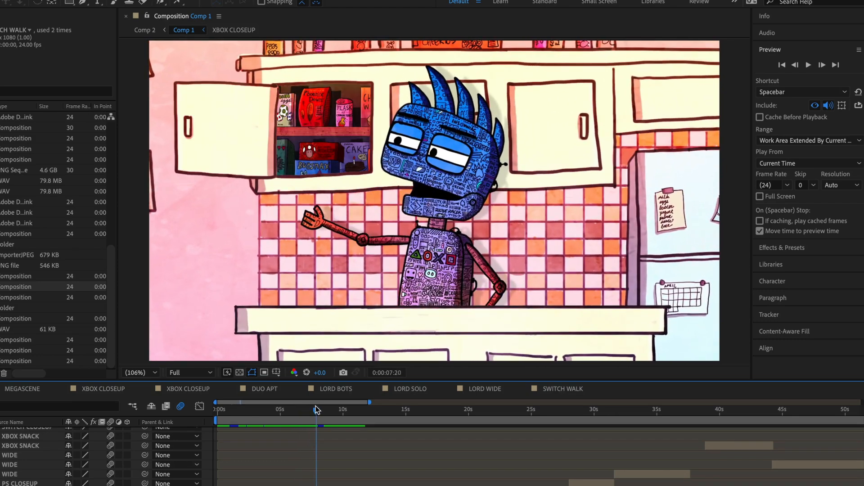
mouse_move(284, 414)
left_mouse_down()
mouse_move(273, 417)
mouse_move(291, 415)
left_mouse_up()
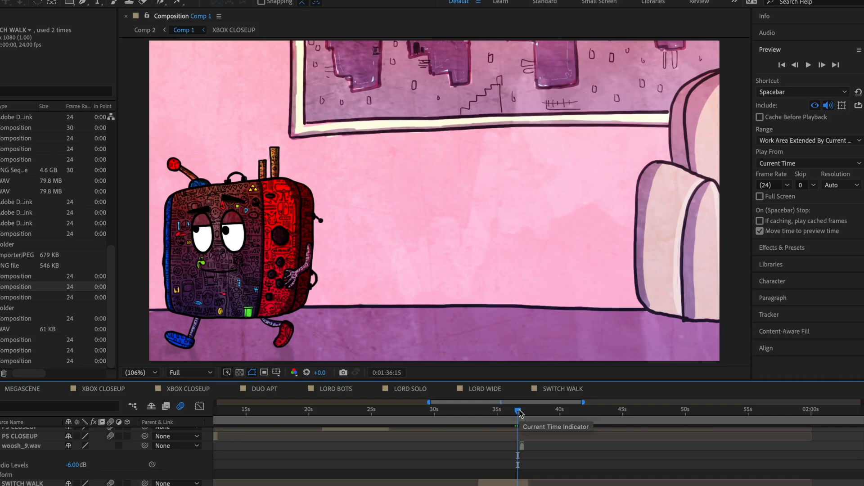
Step: Scrub Comp 1 back and forth around 1:37 to examine the cut from the Switch walk to the landlord's office scene
left_click_drag(517, 412, 530, 413)
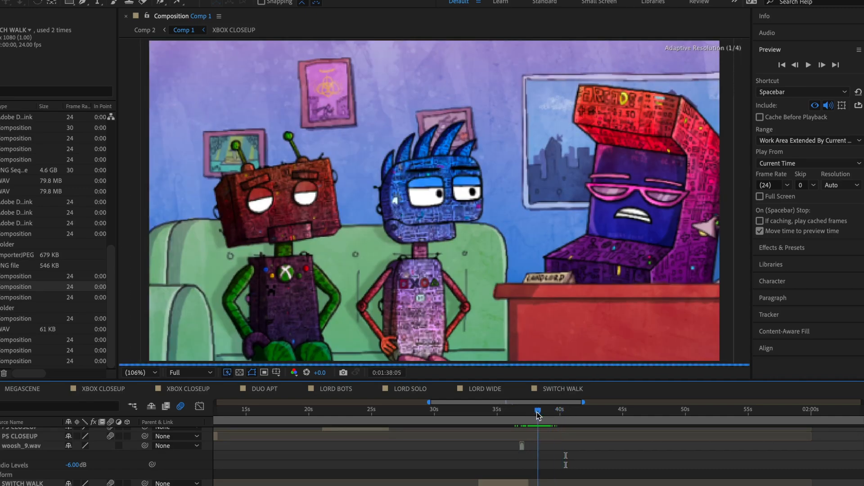
left_click_drag(539, 415, 523, 417)
left_click_drag(525, 416, 525, 415)
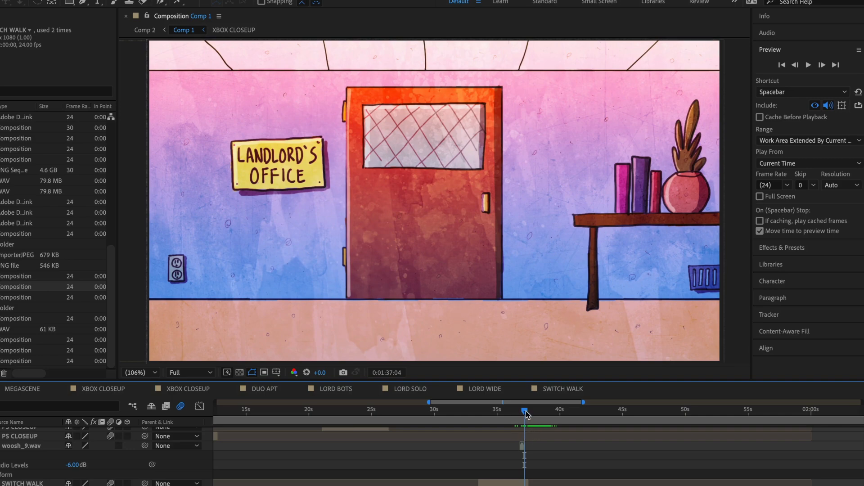
mouse_move(526, 414)
left_mouse_down()
mouse_move(608, 411)
mouse_move(517, 419)
mouse_move(555, 414)
mouse_move(526, 415)
mouse_move(536, 414)
left_mouse_up()
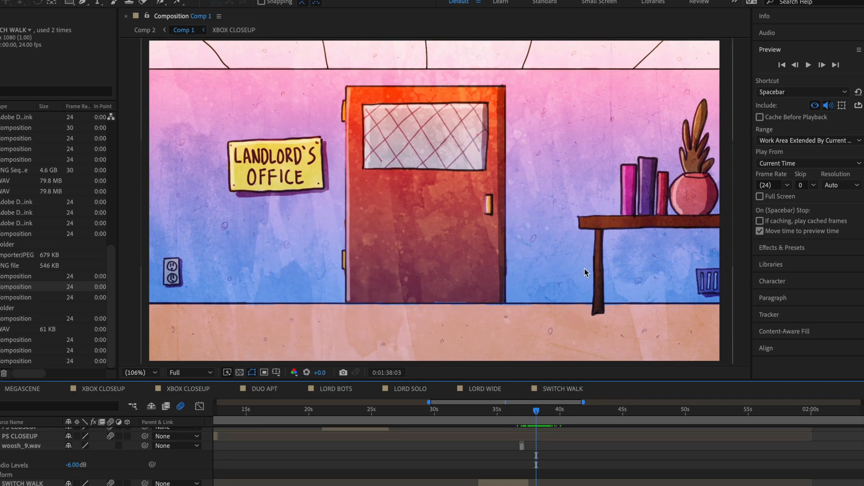
left_click_drag(536, 415, 592, 413)
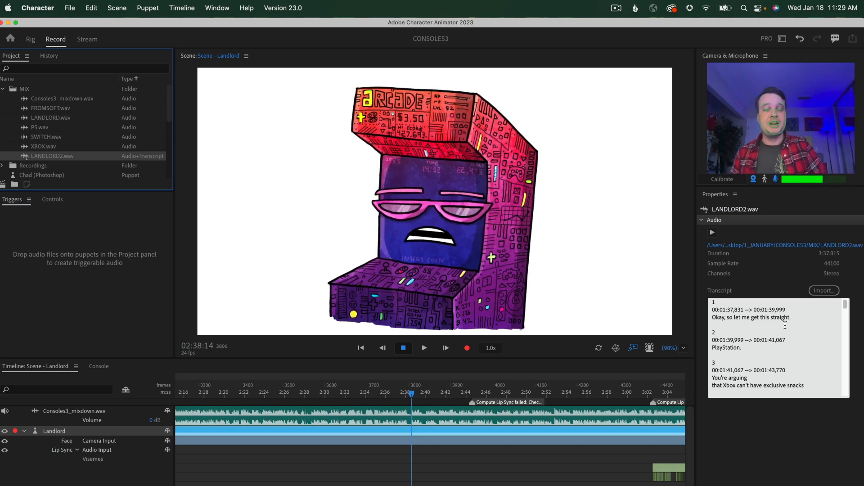
Step: In Character Animator, review the LANDLORD2.wav transcript and locate Compute Lip Sync Take from Audio and Transcript for the Landlord puppet
scroll(786, 345, "down", 15)
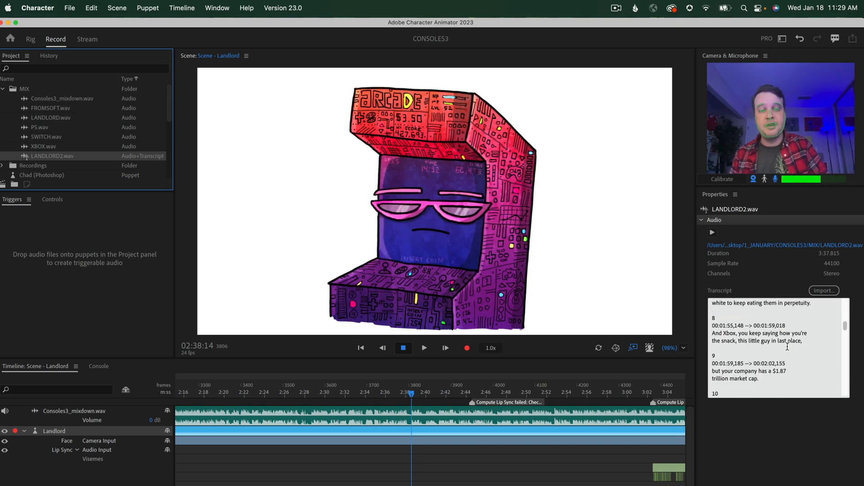
scroll(787, 346, "up", 15)
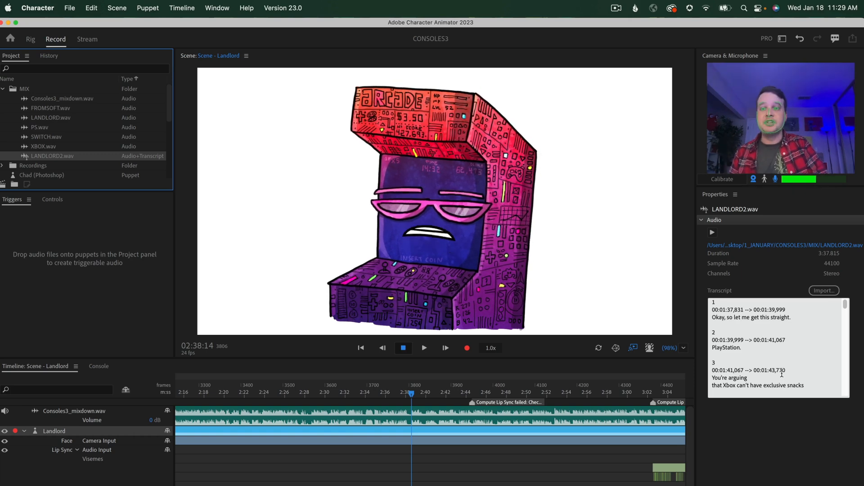
left_click(203, 432)
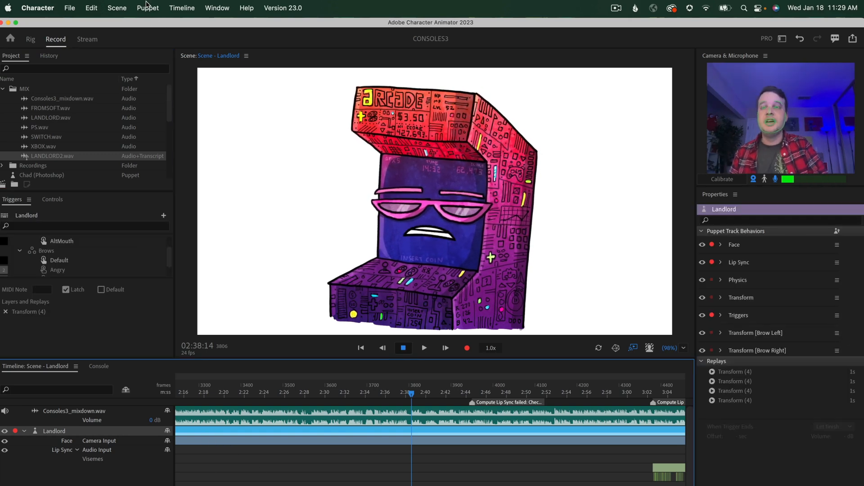
left_click(180, 7)
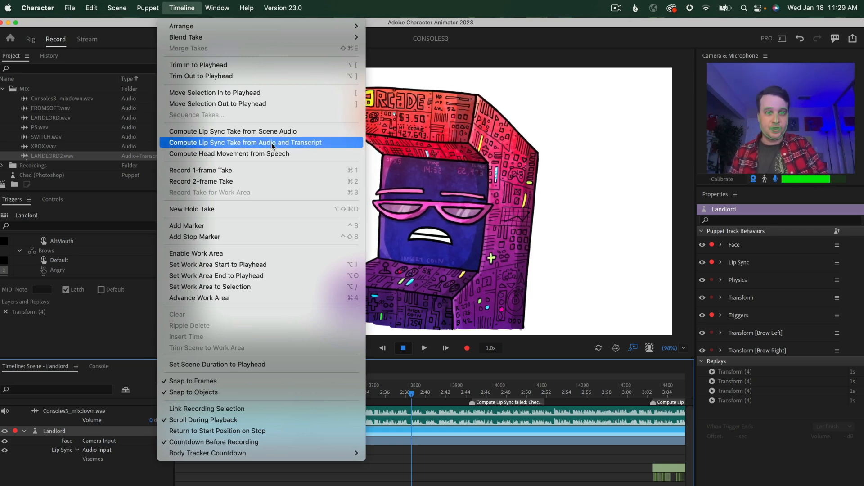
left_click(491, 481)
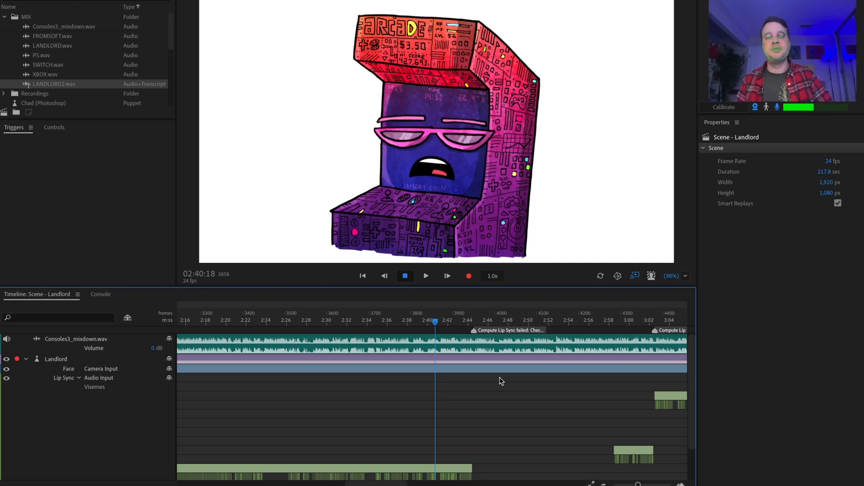
Step: Split the Consoles3_mixdown.wav audio at 02:44:14, where the first failed lip sync marker sits
left_click_drag(448, 320, 473, 321)
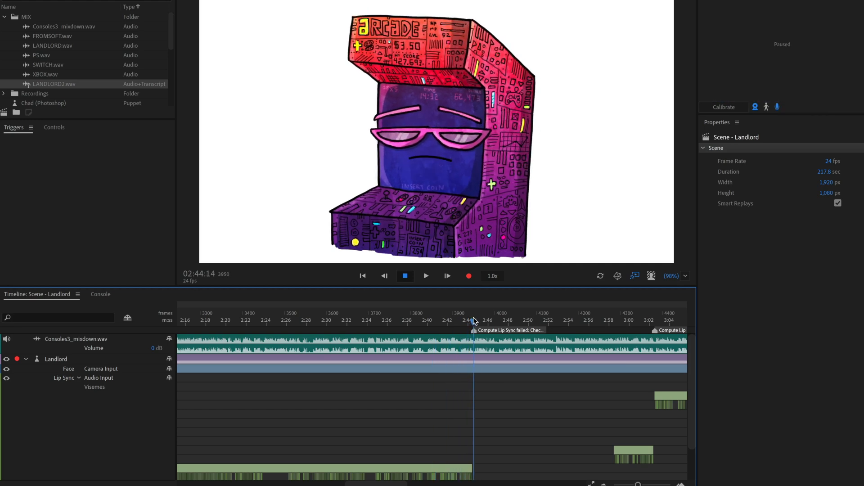
left_click(482, 344)
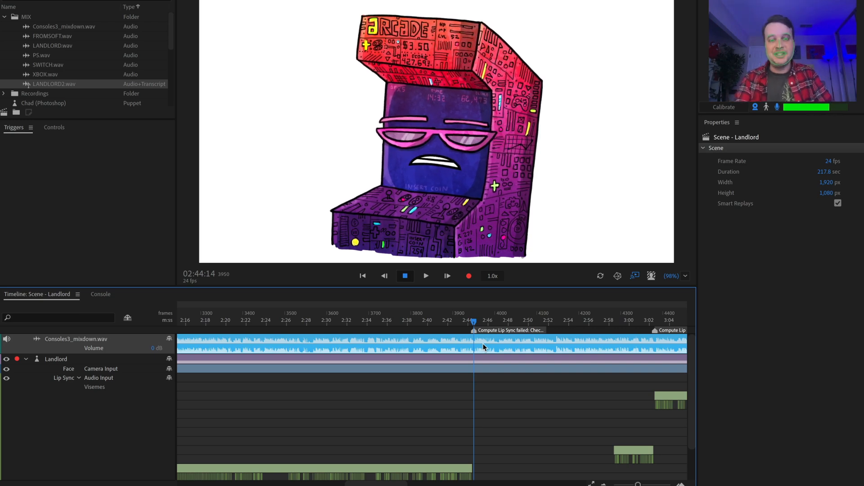
key("ctrl+shift+d")
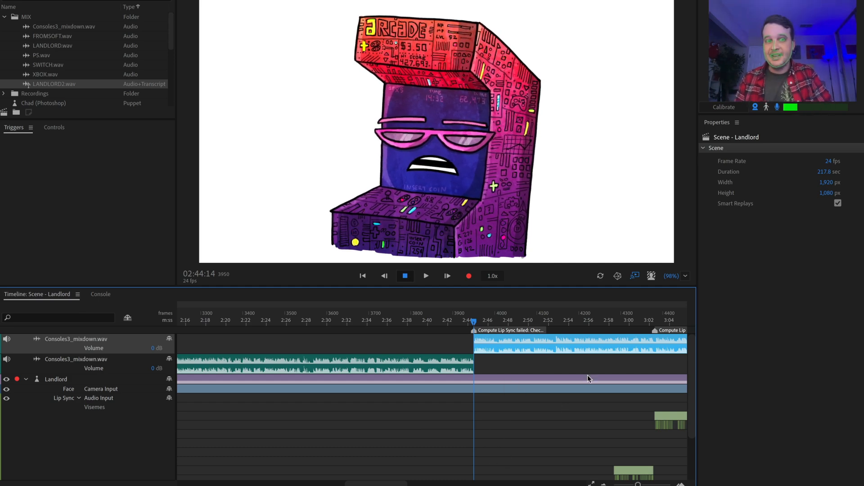
Step: Split the later piece of Consoles3_mixdown.wav again at 02:58:10
left_click_drag(489, 320, 614, 320)
left_click(627, 370)
left_click(623, 353)
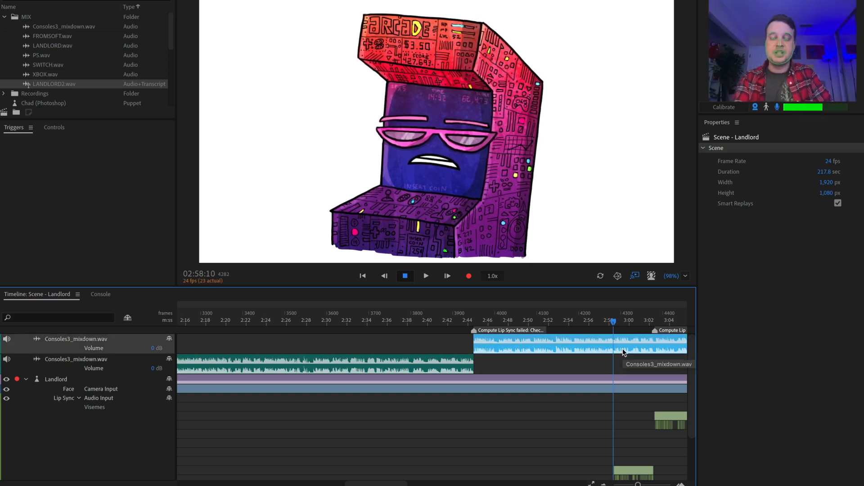
key("ctrl+shift+d")
left_click(632, 368)
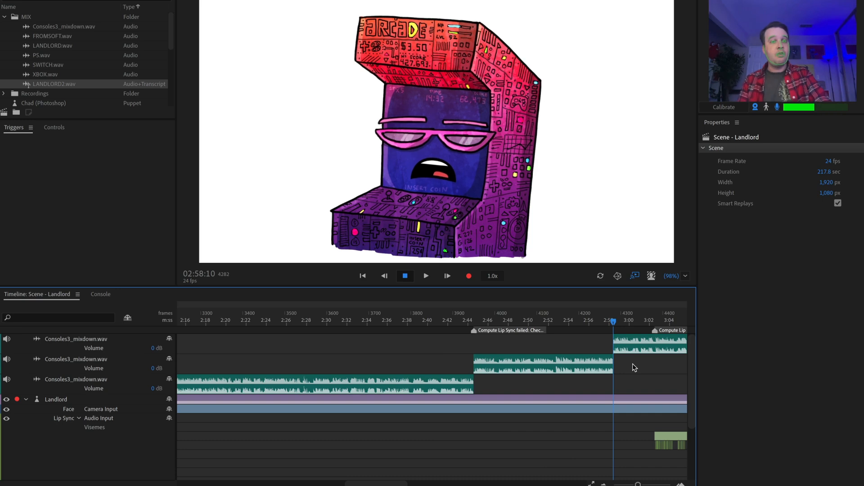
Step: Mute the first and last Consoles3_mixdown.wav segments, leaving only the middle segment audible
left_click(565, 364)
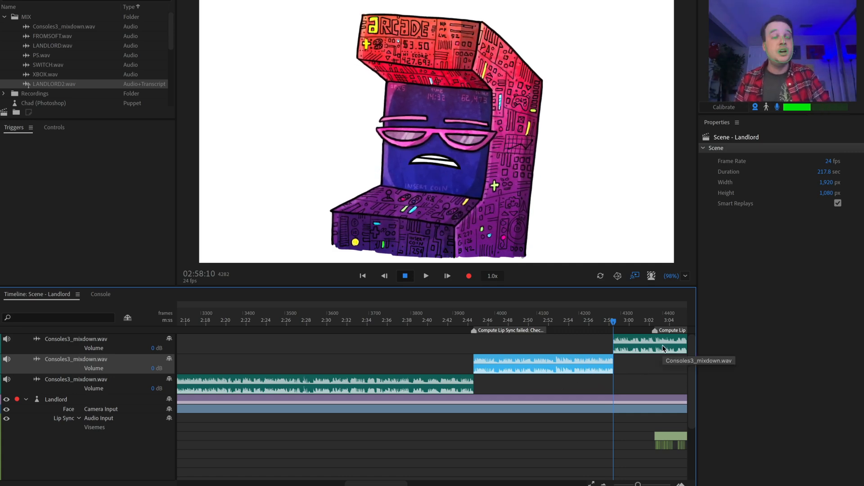
left_click(6, 338)
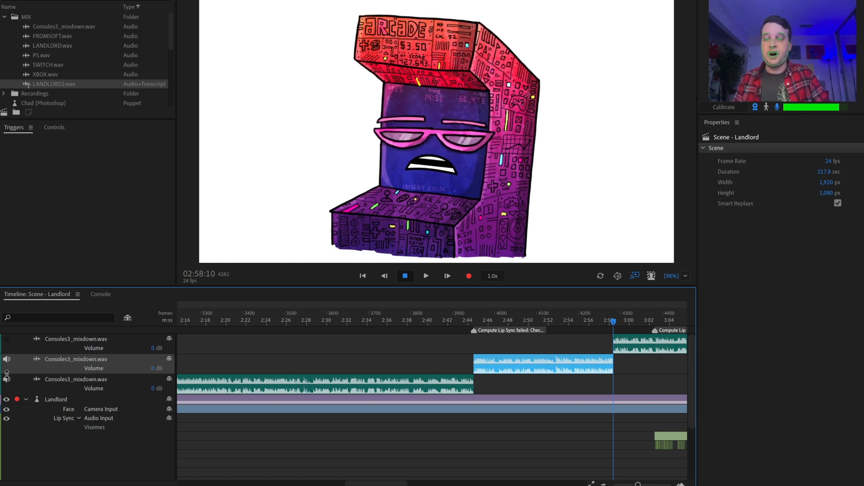
left_click(14, 383)
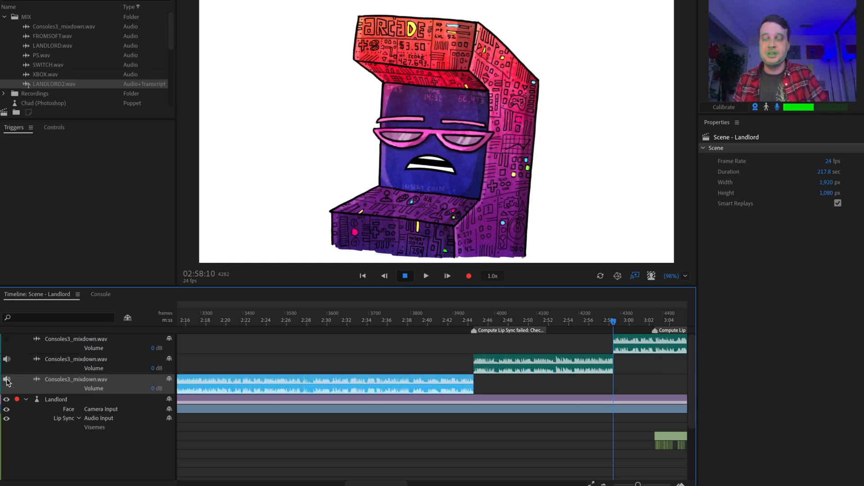
Step: Compute a lip sync take from scene audio for the middle audio segment, and scrub through the new visemes
left_click(521, 371)
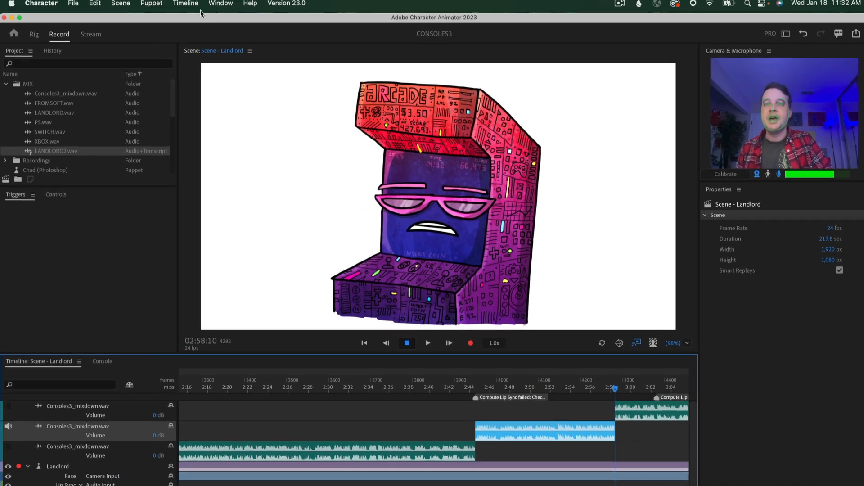
left_click(191, 6)
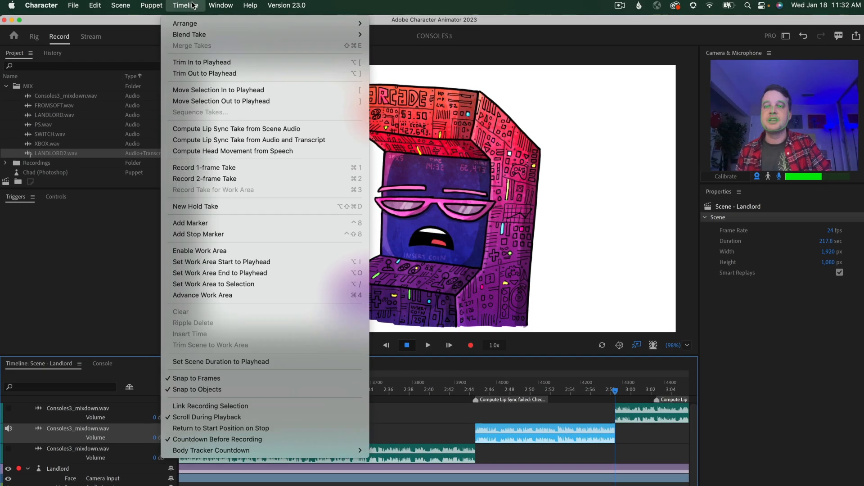
left_click(267, 129)
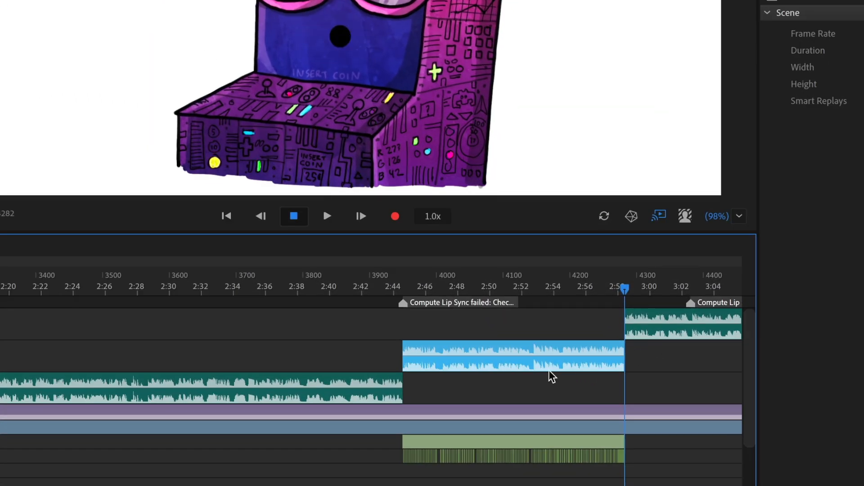
left_click_drag(411, 285, 545, 284)
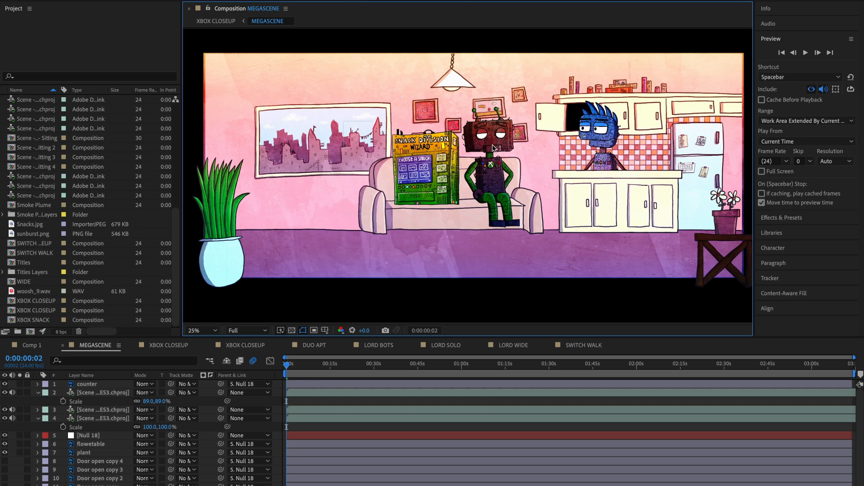
Step: In After Effects' MEGASCENE composition, scale the seated Xbox character's layer up to 262% and inspect its line quality at 100% magnification
scroll(492, 148, "up", 4)
scroll(516, 155, "up", 1)
scroll(516, 155, "down", 1)
scroll(517, 175, "up", 2)
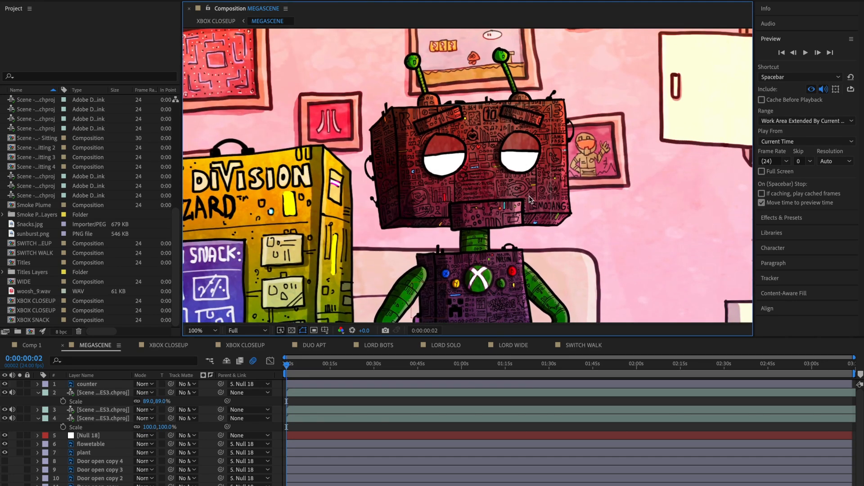
left_click_drag(532, 213, 526, 200)
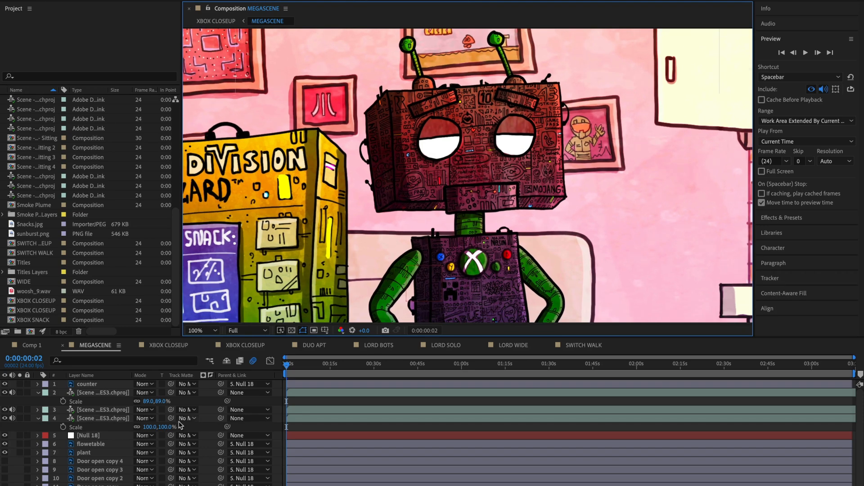
left_click_drag(164, 427, 210, 427)
left_click_drag(423, 167, 446, 240)
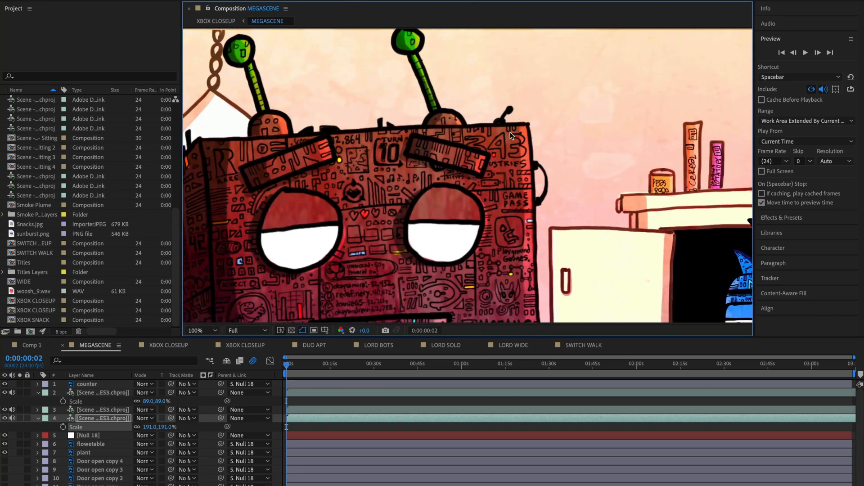
left_click_drag(167, 428, 201, 419)
left_click_drag(514, 160, 551, 226)
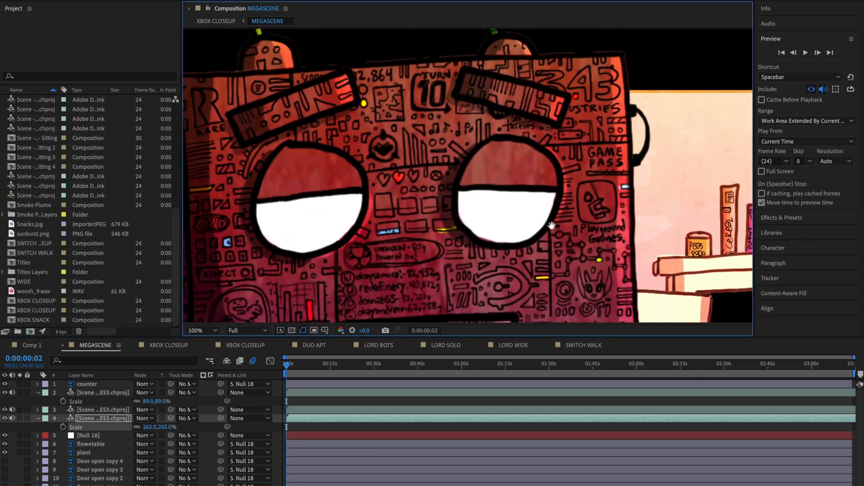
left_click_drag(570, 77, 583, 194)
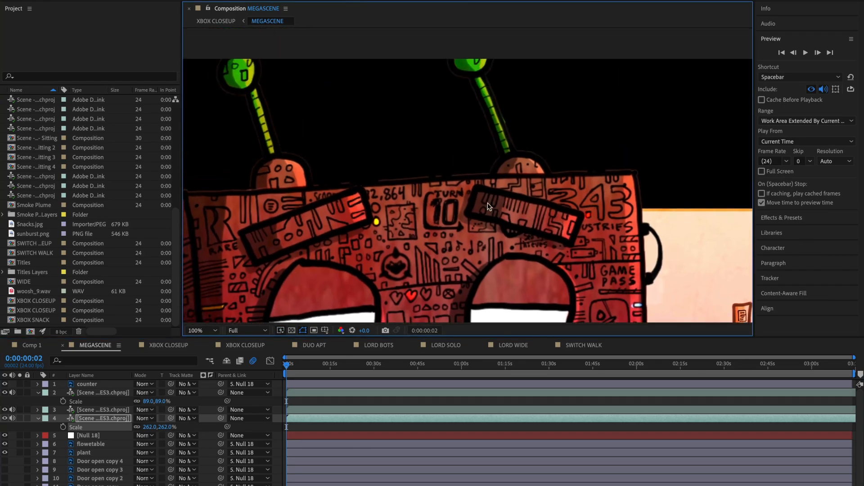
scroll(518, 197, "down", 6)
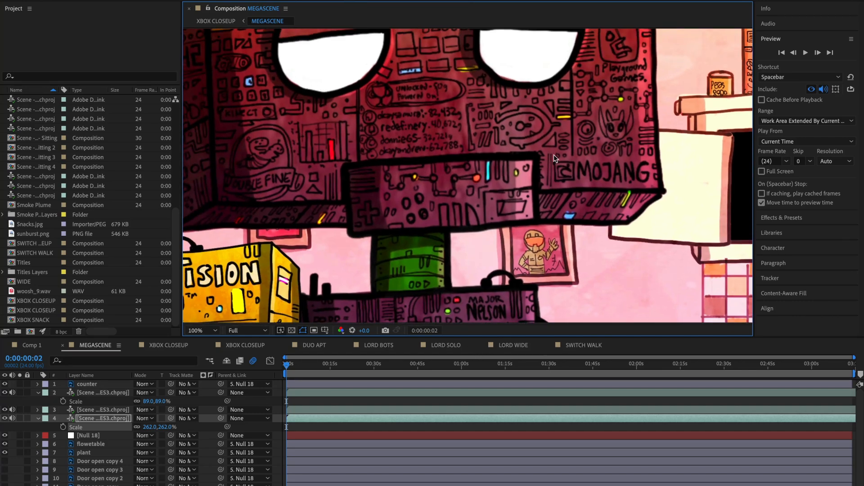
Step: Undo the enlargement of the seated Xbox character's layer, and bring the whole MEGASCENE apartment into view
key("super+z")
key("super+z")
key("comma")
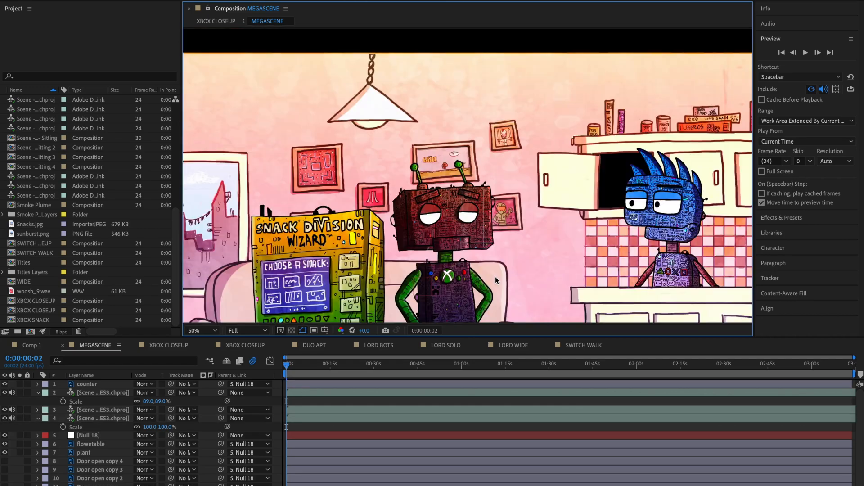
key("comma")
key("comma")
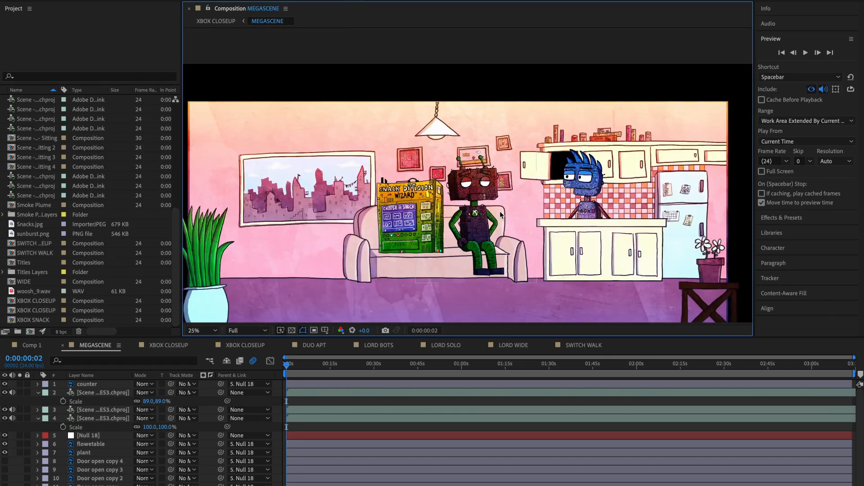
key("comma")
key("comma")
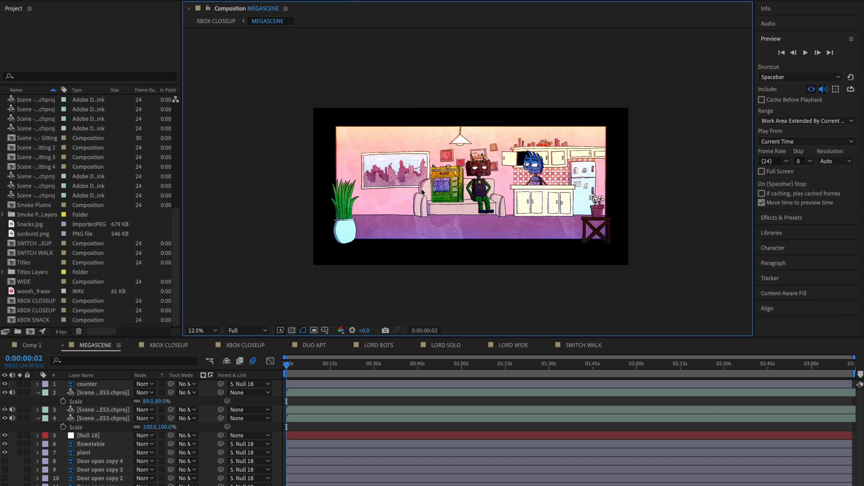
key("period")
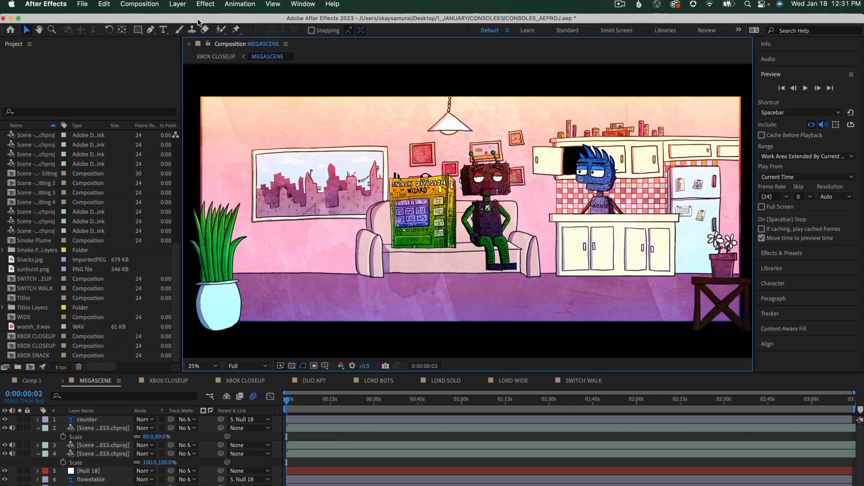
Step: Examine the MEGASCENE composition's settings for its dimensions, frame rate and duration, leaving them as they are
left_click(140, 4)
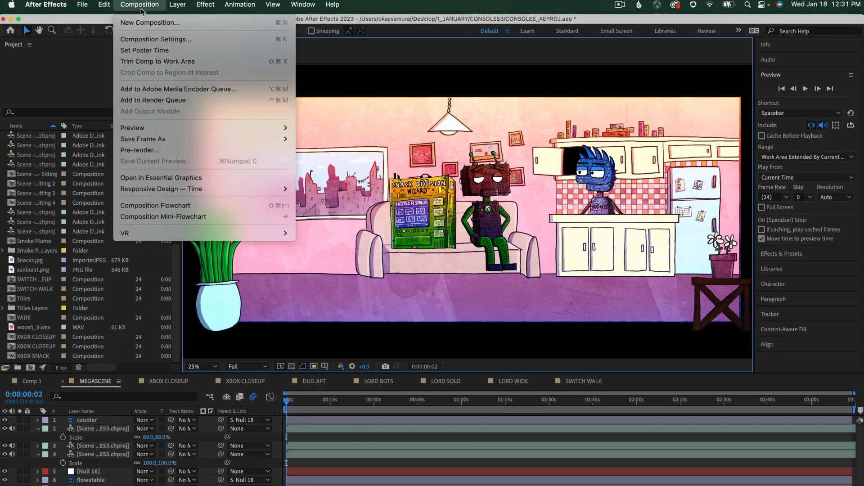
left_click(151, 38)
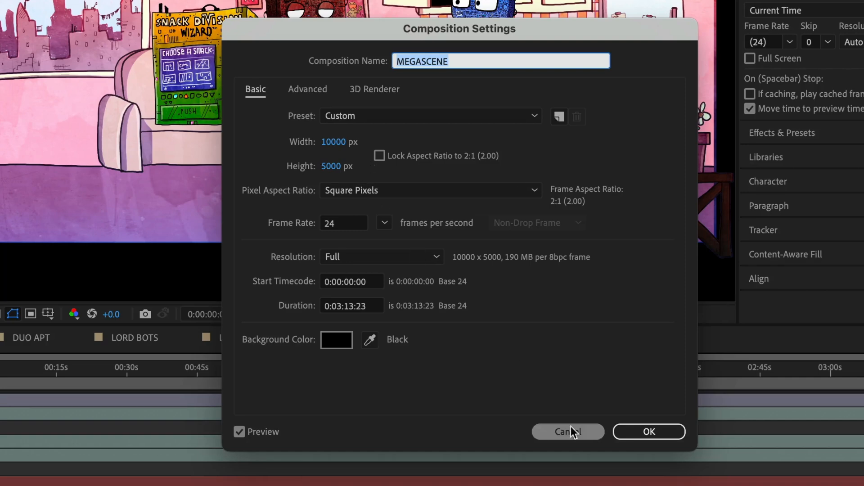
left_click(585, 432)
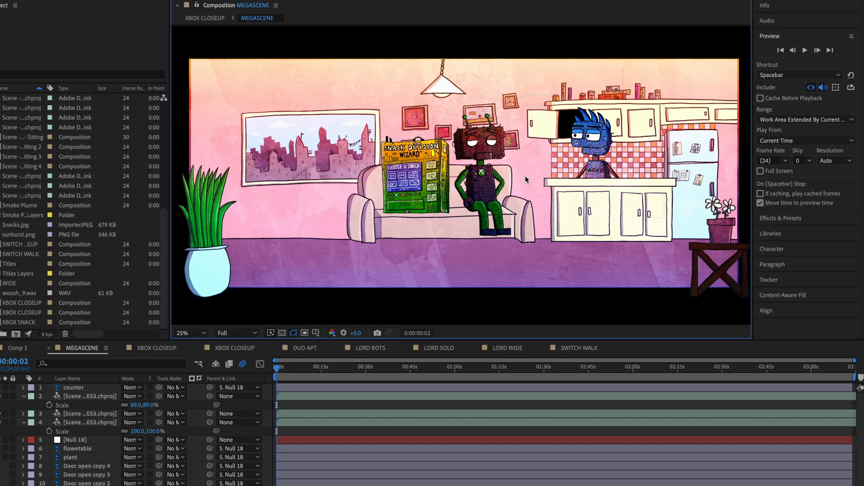
Step: Add a dark purple 1920 × 1080 px solid named GUIDE at the top of MEGASCENE's layer stack
left_click(495, 144)
left_click(92, 423)
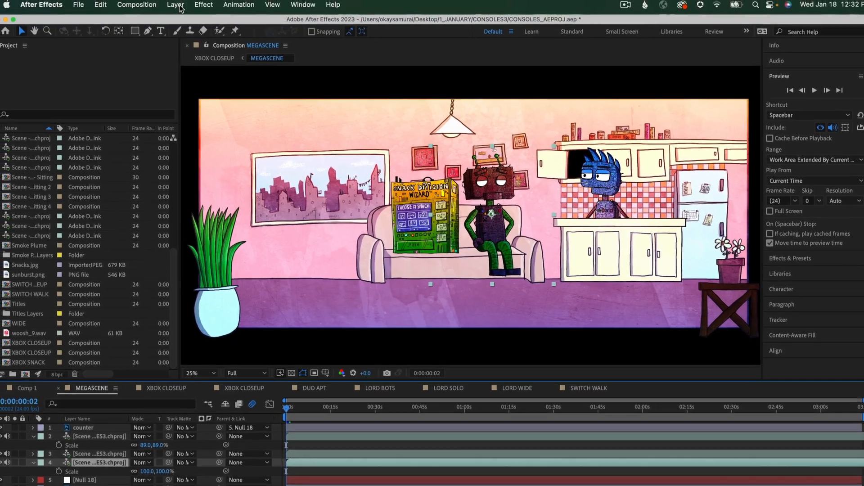
left_click(177, 5)
mouse_move(180, 22)
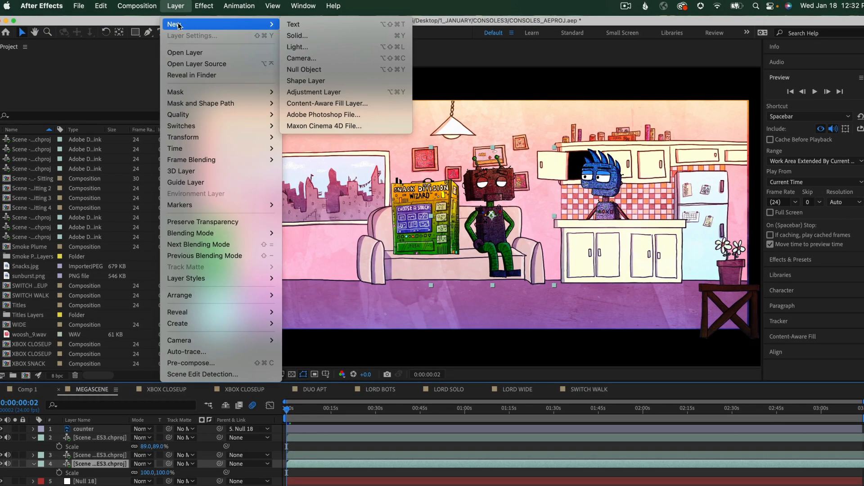
left_click(291, 40)
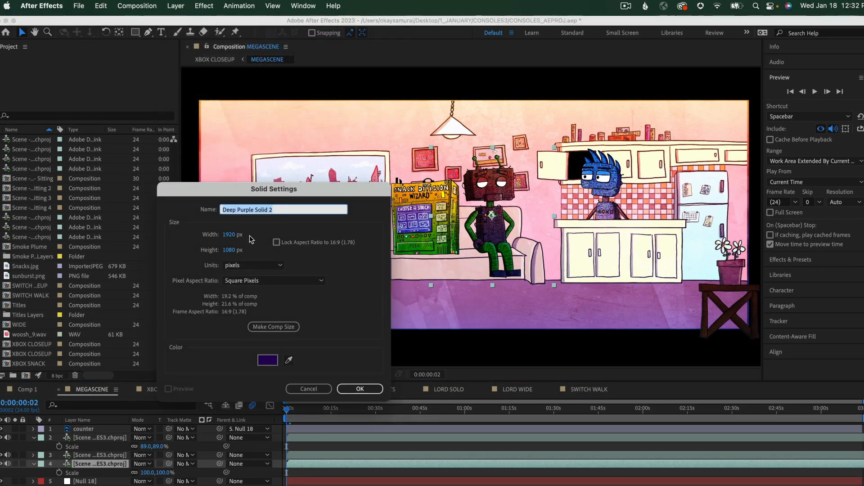
left_click_drag(228, 238, 251, 241)
type("GUIDE")
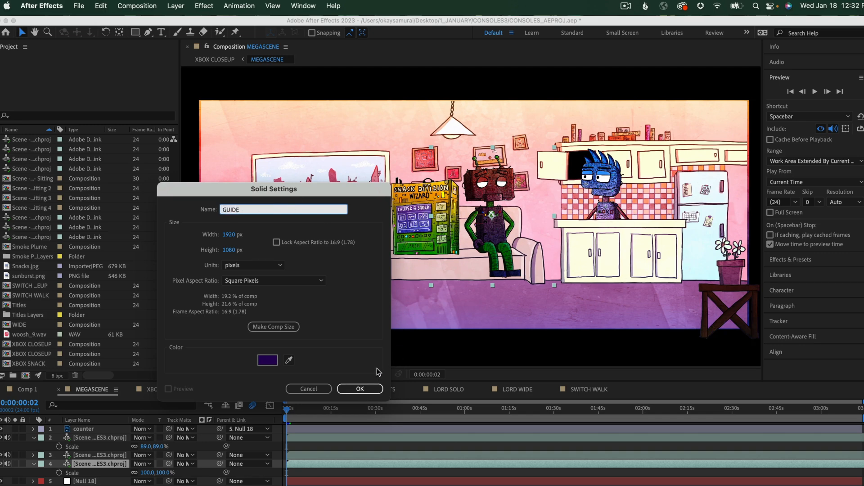
left_click(371, 388)
left_click_drag(84, 463, 93, 426)
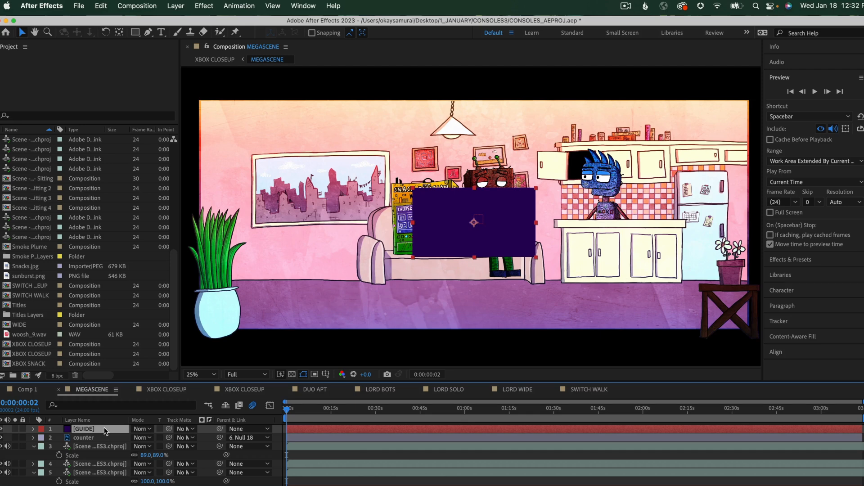
Step: Set the GUIDE solid's opacity to 50%
key("t")
left_click(139, 438)
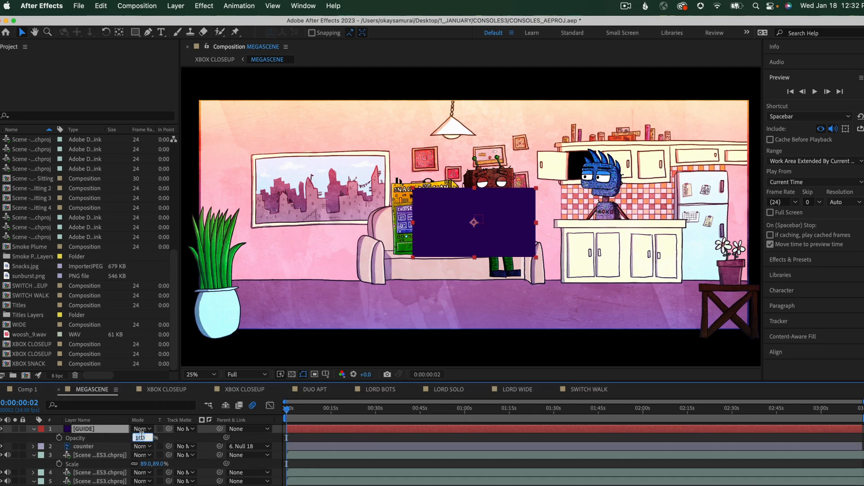
type("50")
key("Return")
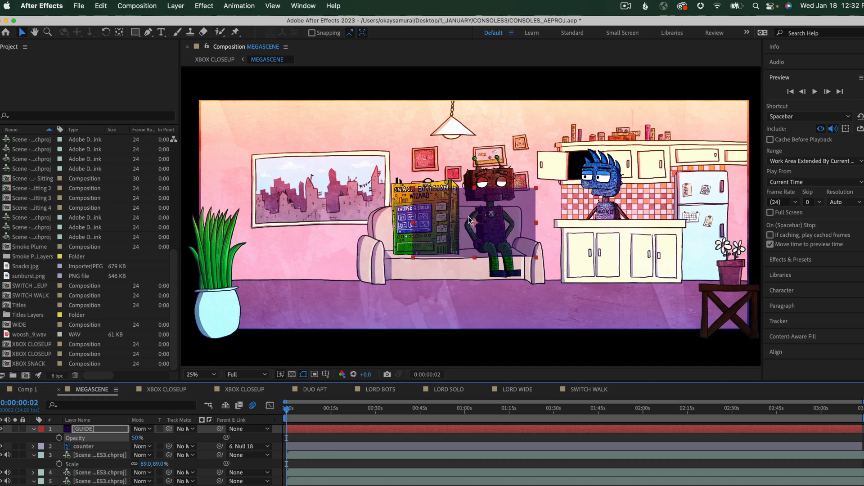
Step: Test the closeup framing by placing the GUIDE solid over the seated Xbox character and over the blue character behind the counter
scroll(482, 220, "up", 2)
left_click_drag(423, 245, 499, 211)
key("space")
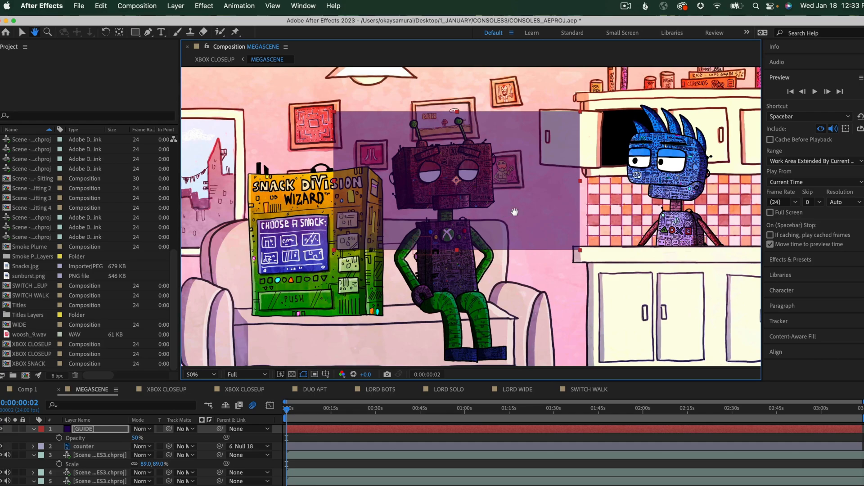
left_click_drag(490, 206, 684, 214)
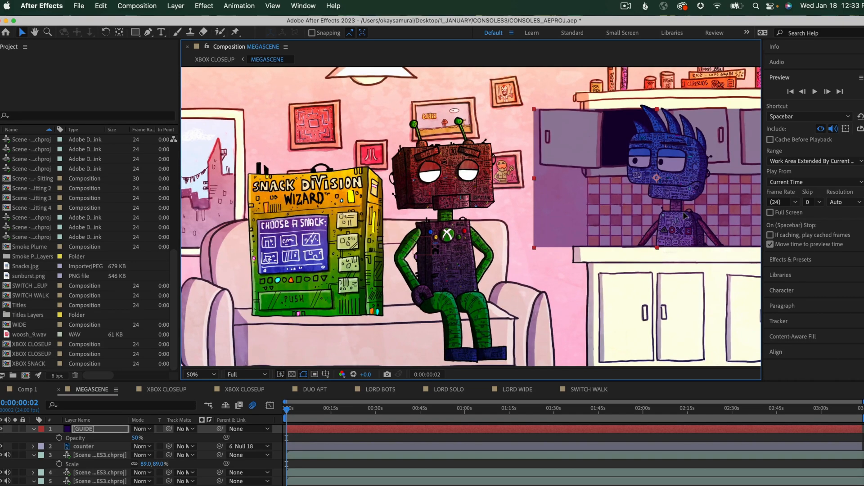
Step: Scale the blue character's layer down to 83%, and hide the GUIDE layer after moving it off him
left_click(110, 455)
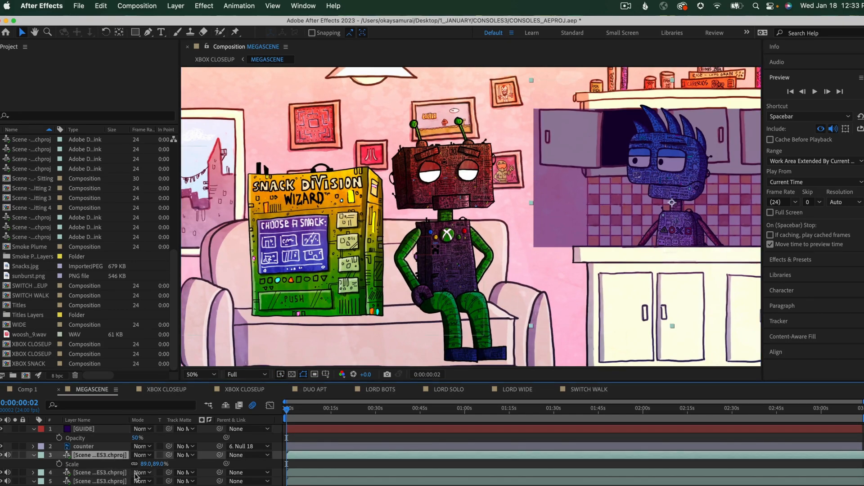
left_click_drag(148, 464, 147, 464)
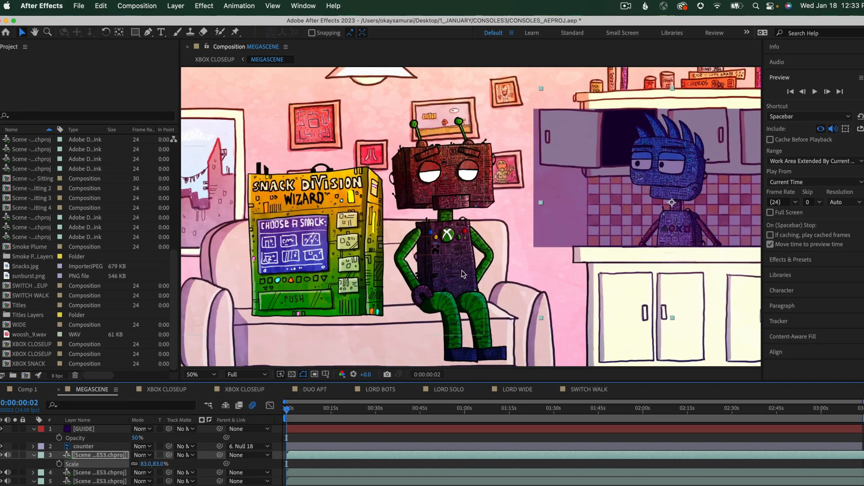
left_click(96, 430)
left_click_drag(603, 220, 522, 228)
left_click(2, 429)
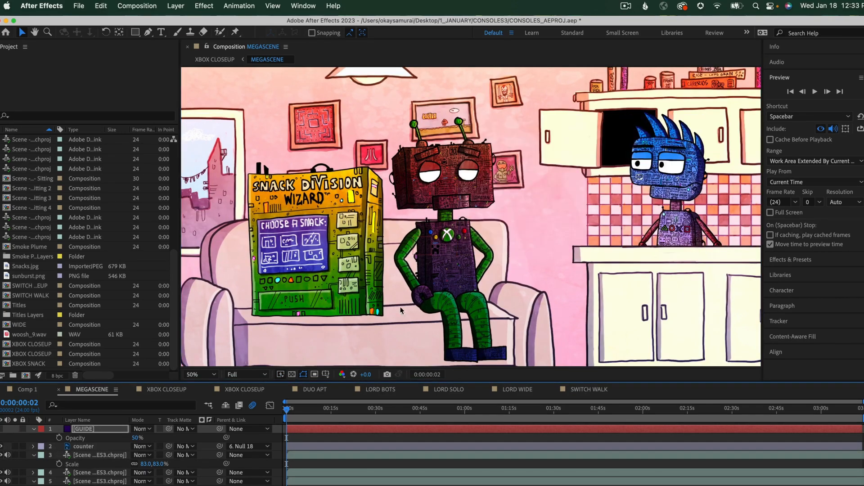
scroll(461, 243, "down", 4)
scroll(461, 243, "up", 2)
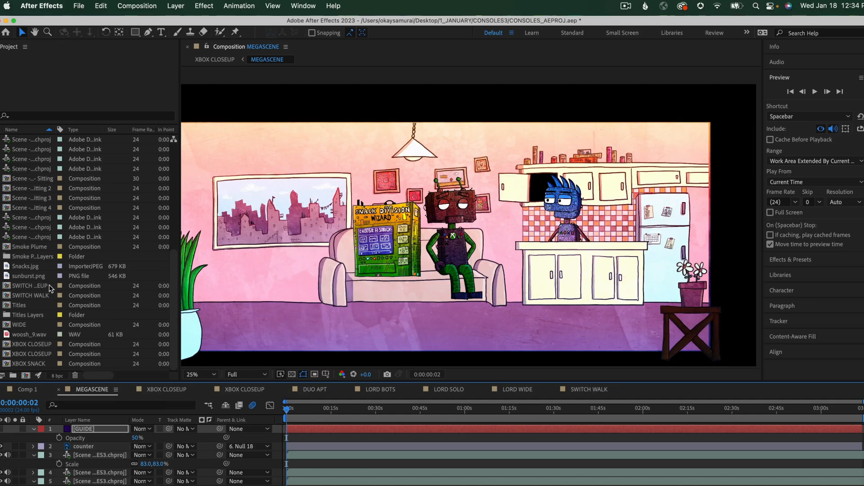
Step: Create a new composition from MEGASCENE, and rename it XBOX CLOSEUP 3
scroll(47, 289, "up", 7)
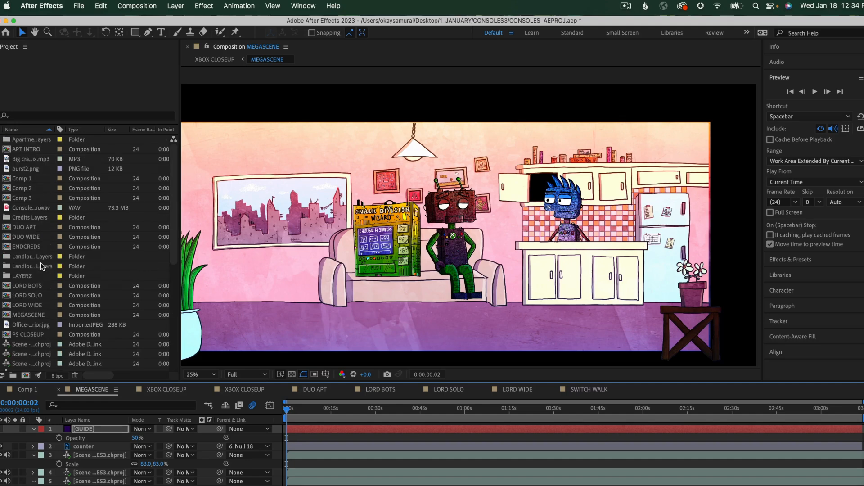
left_click(37, 316)
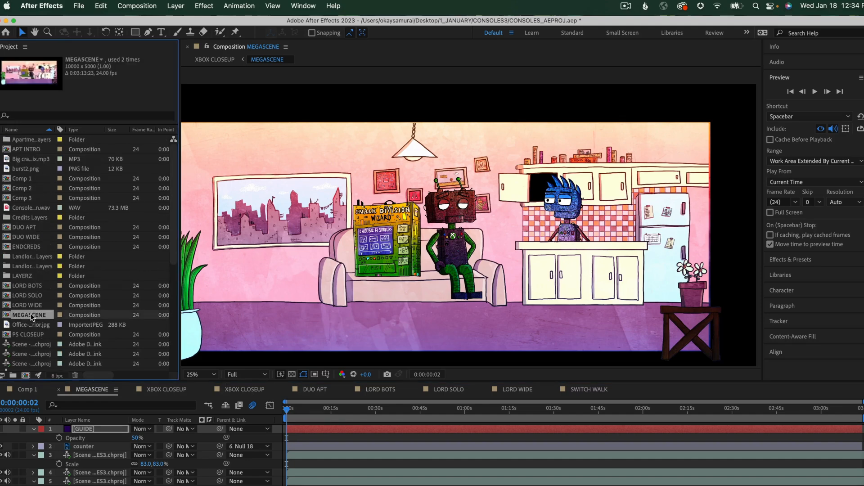
left_click_drag(31, 317, 26, 377)
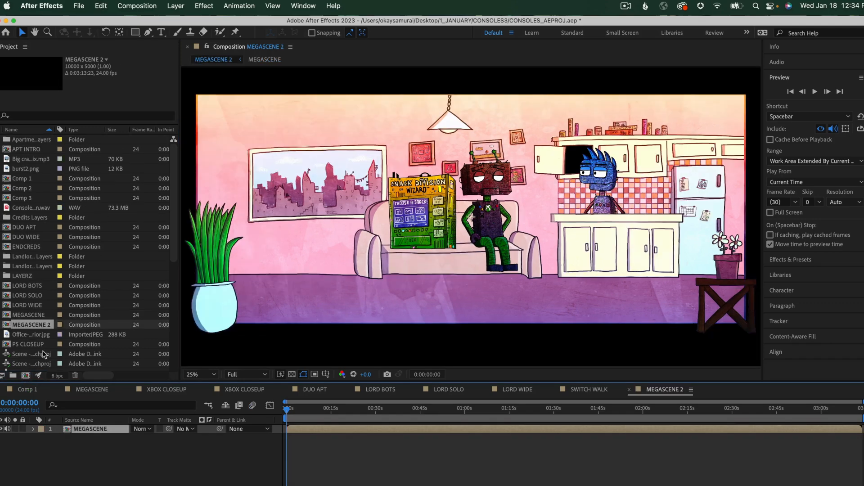
left_click(40, 325)
type("XBOX CLOSEUP")
key("Return")
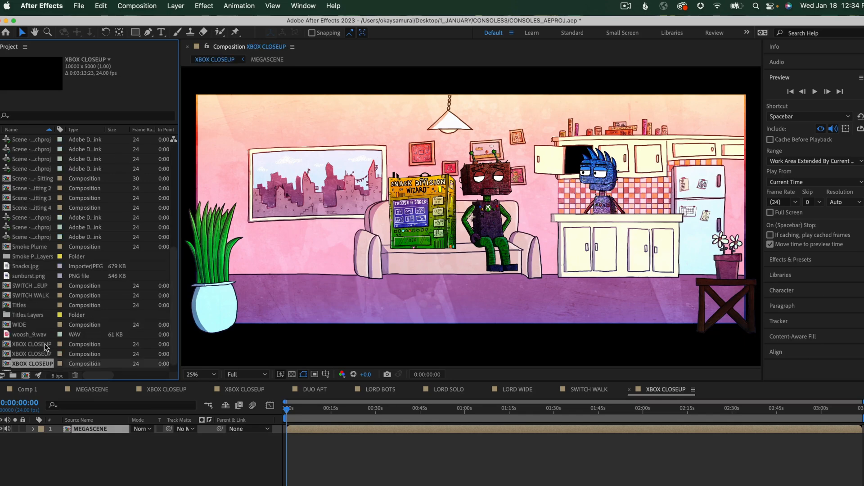
key("Return")
type("3")
key("Return")
Step: Set the XBOX CLOSEUP 3 composition's size to 1920 × 1080 px
left_click(142, 5)
left_click(152, 42)
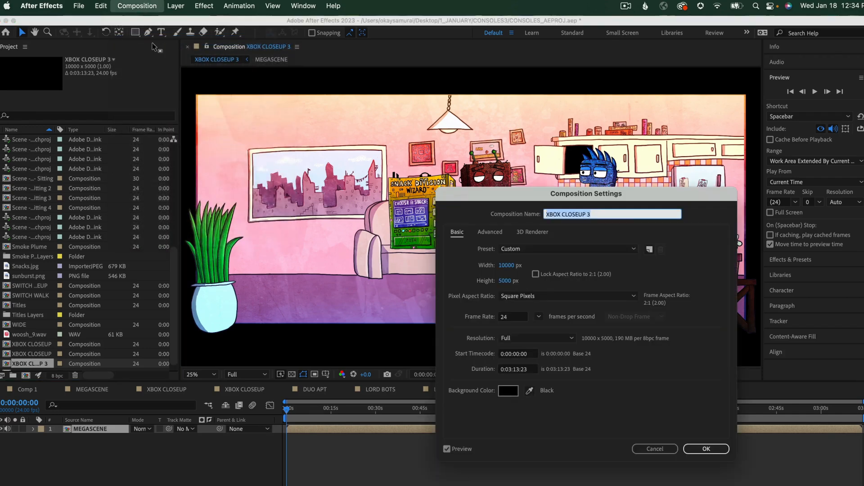
left_click_drag(655, 201, 380, 131)
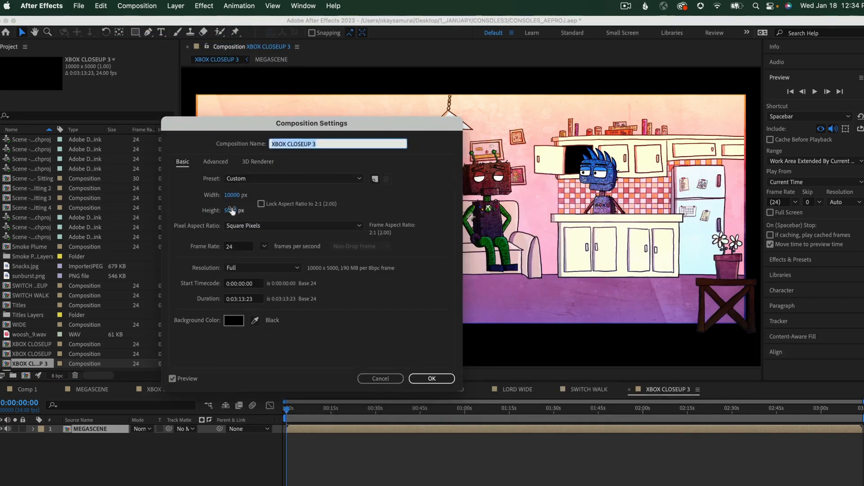
left_click(232, 195)
type("1920")
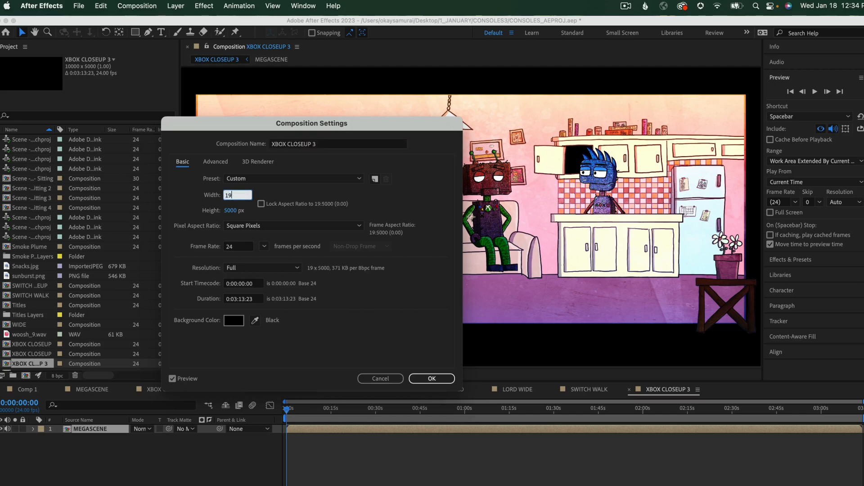
key("Tab")
type("1080")
key("Return")
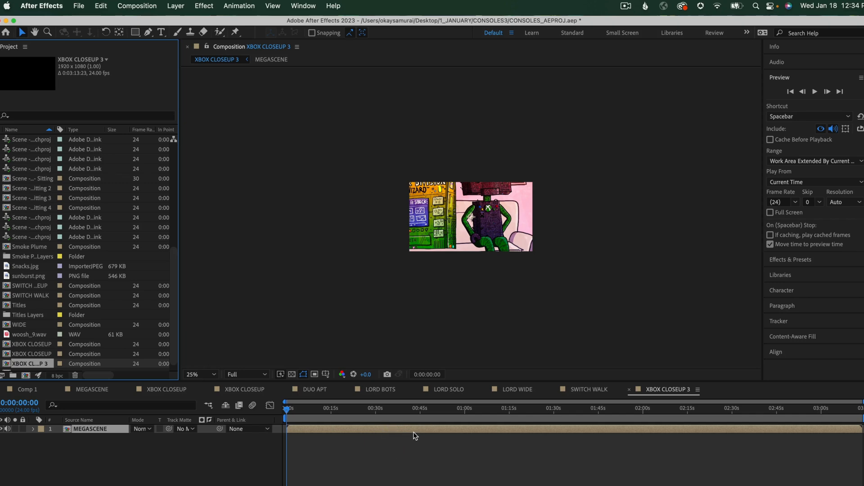
Step: Reposition the nested MEGASCENE layer to frame the Xbox character's head and shoulders, and return to the MEGASCENE composition
mouse_move(515, 223)
left_mouse_down()
mouse_move(498, 235)
mouse_move(492, 259)
mouse_move(506, 257)
mouse_move(498, 257)
left_mouse_up()
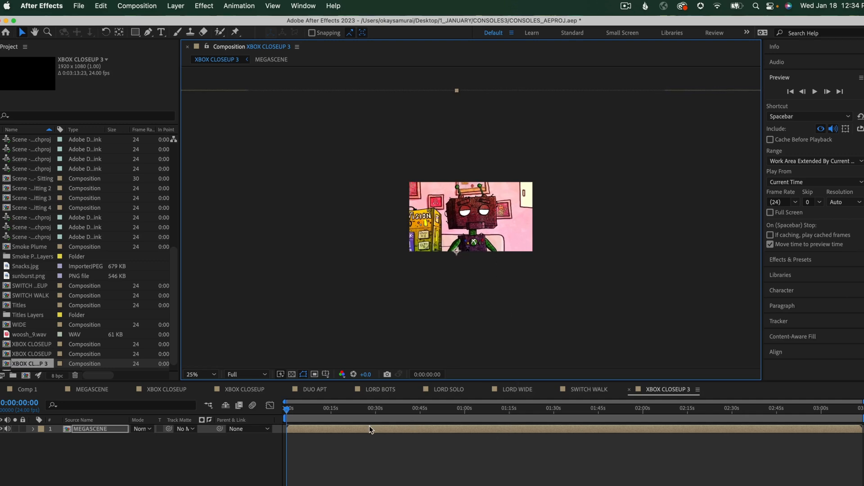
left_click_drag(327, 410, 286, 410)
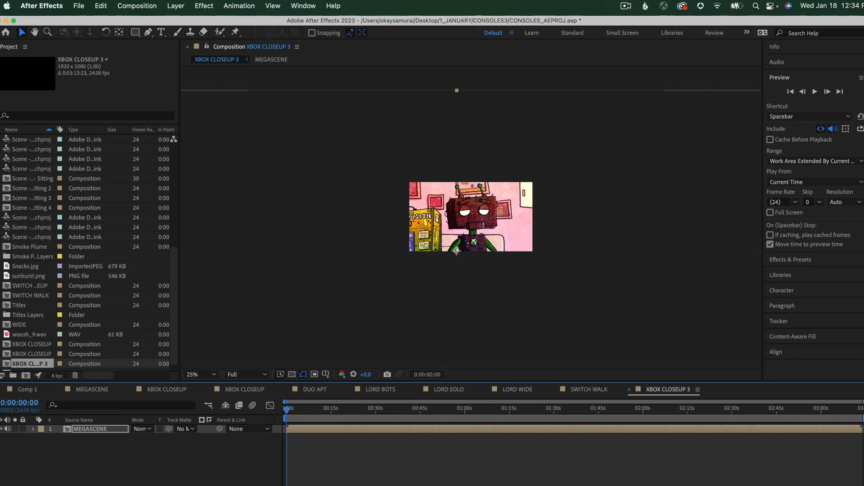
left_click(79, 393)
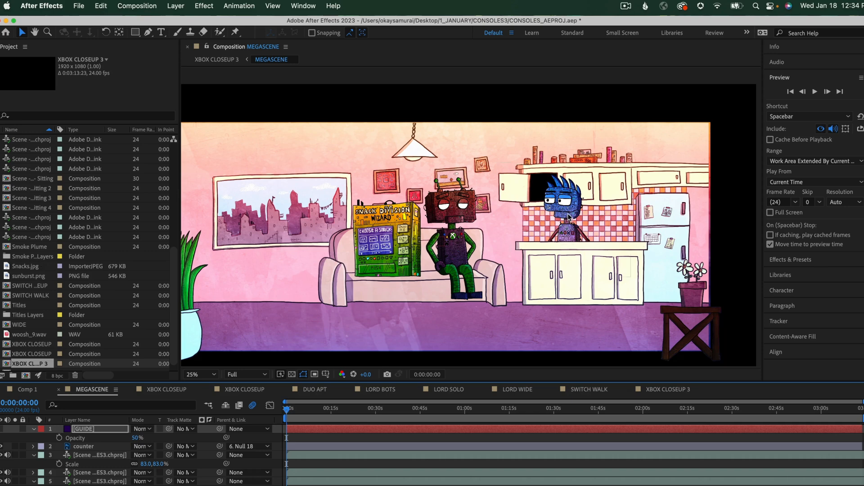
Step: Duplicate the XBOX CLOSEUP 3 composition as PS CLOSEU{P, and open the copy
scroll(40, 338, "down", 1)
left_click(40, 355)
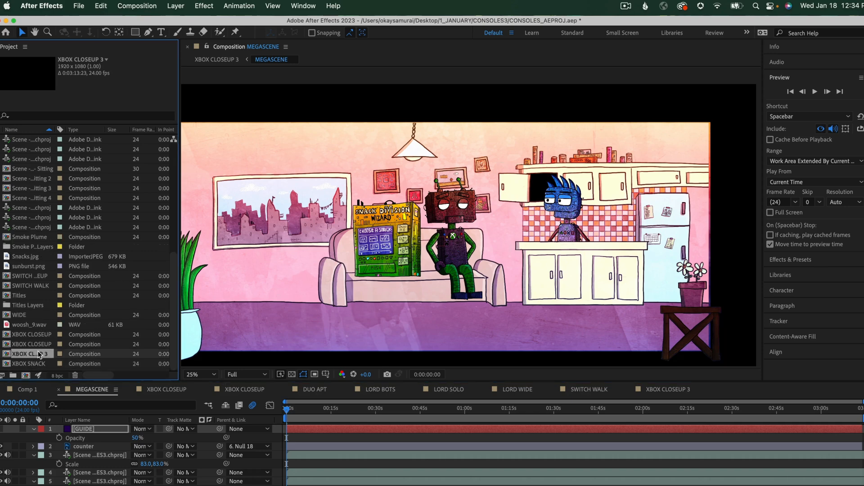
key("super+d")
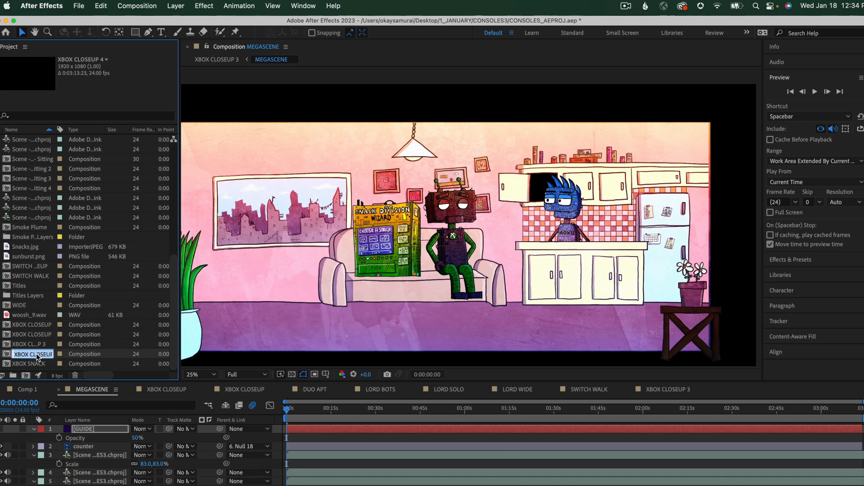
type("PS")
key("Return")
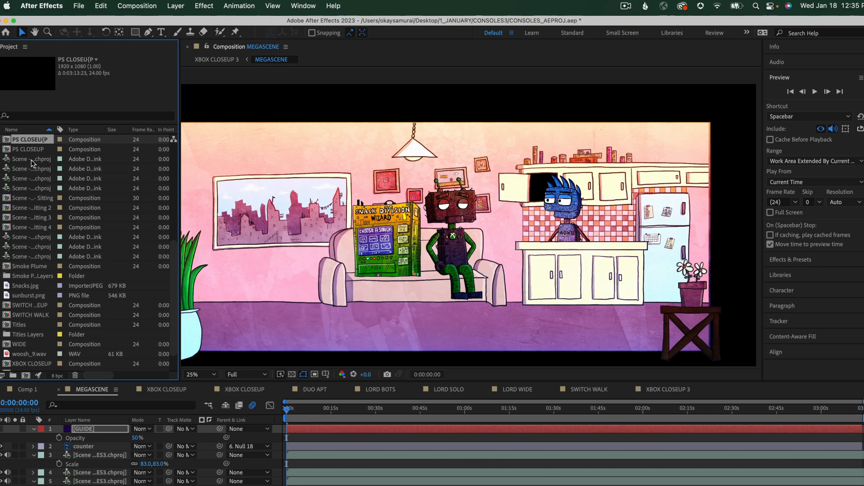
double_click(32, 140)
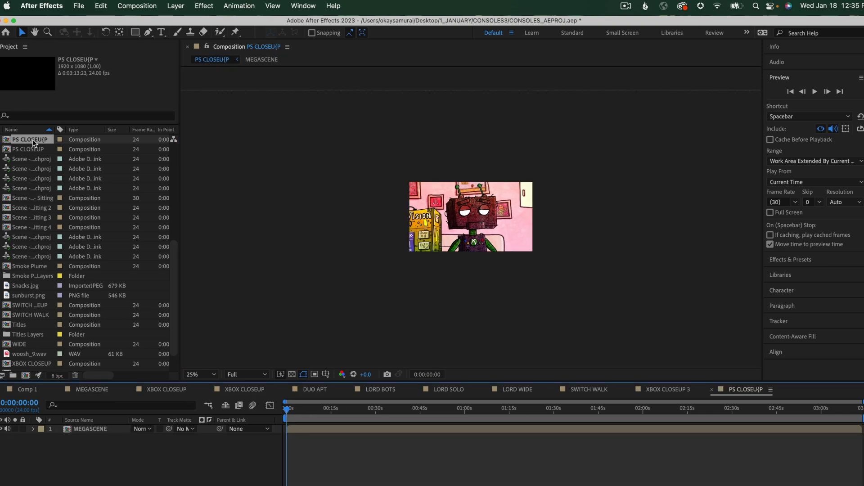
Step: Reposition the nested MEGASCENE layer in PS CLOSEU{P to frame the blue PlayStation character's head and shoulders
left_click(491, 220)
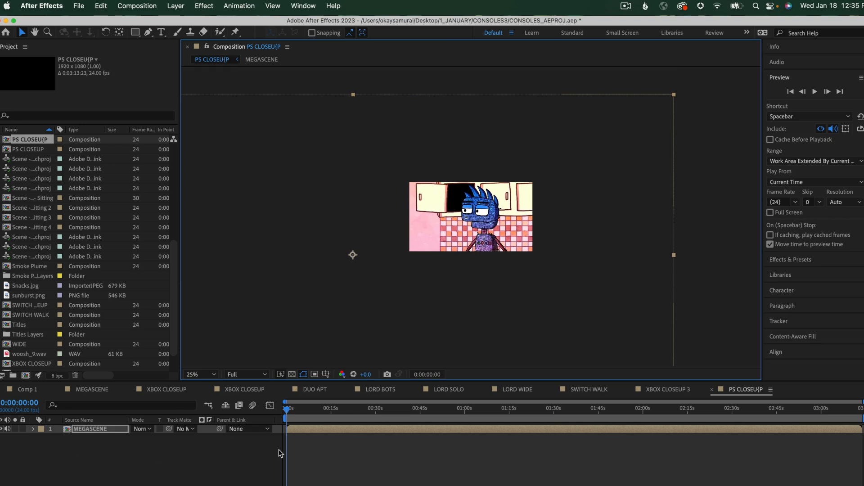
left_click_drag(524, 207, 513, 211)
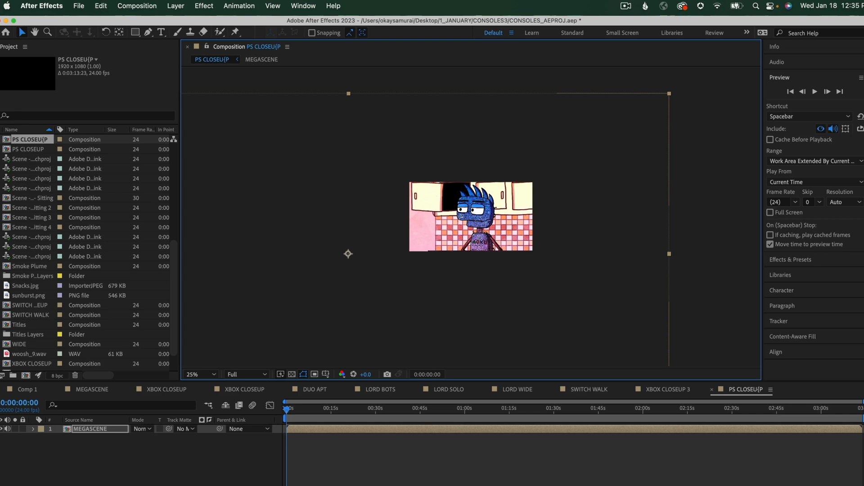
Step: Open Comp 1 and look over its full timeline of staggered closeup, snack and wide shot layers
left_click(28, 390)
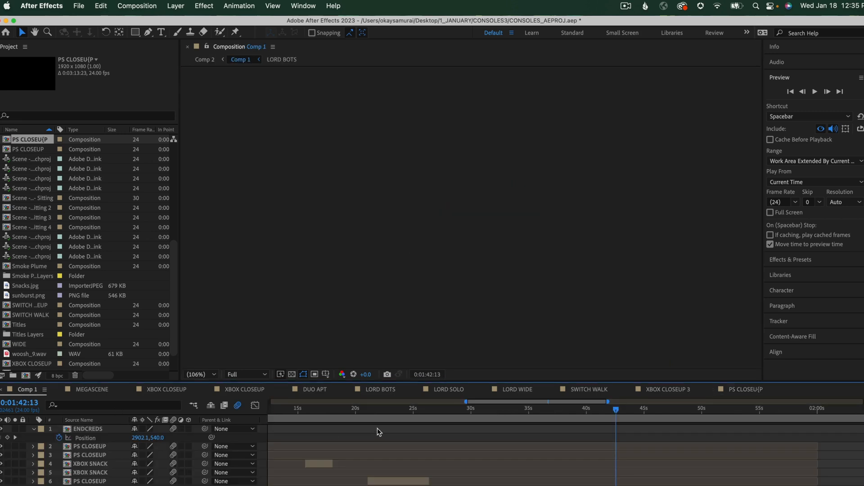
left_click(500, 409)
left_click_drag(507, 379, 462, 394)
left_click_drag(461, 347, 434, 345)
key("minus")
key("minus")
key("minus")
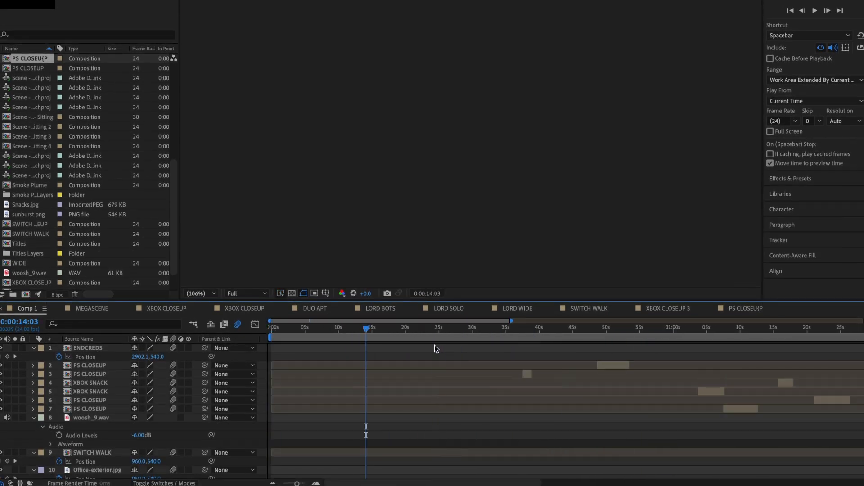
scroll(363, 440, "down", 10)
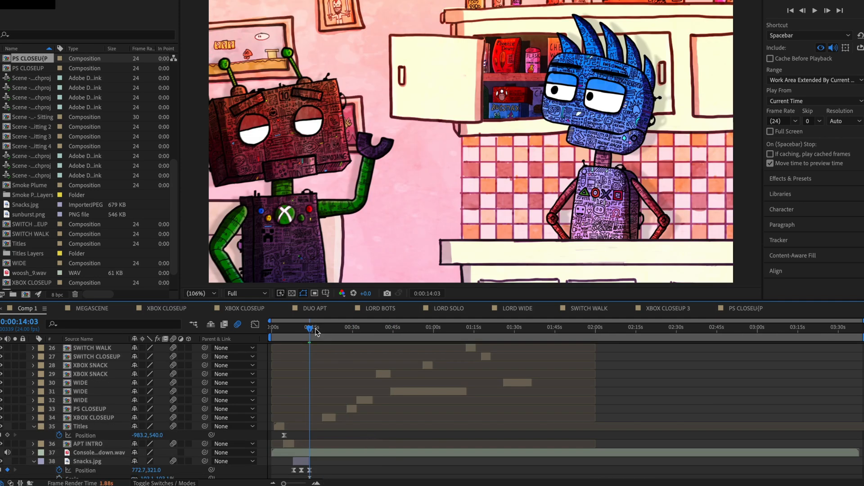
scroll(347, 375, "up", 10)
scroll(347, 374, "down", 10)
Step: Step through the XBOX CLOSEUP, PS CLOSEUP and WIDE shots in Comp 1 to compare their framing
left_click_drag(310, 327, 326, 328)
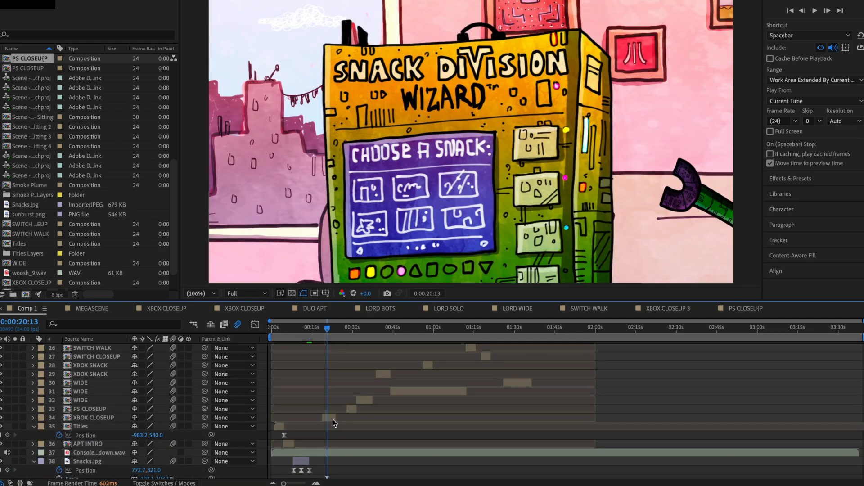
left_click(341, 327)
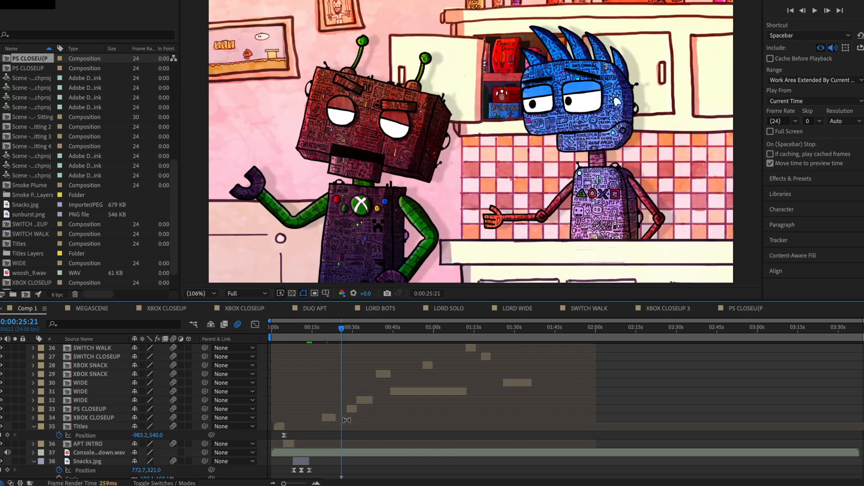
left_click(349, 328)
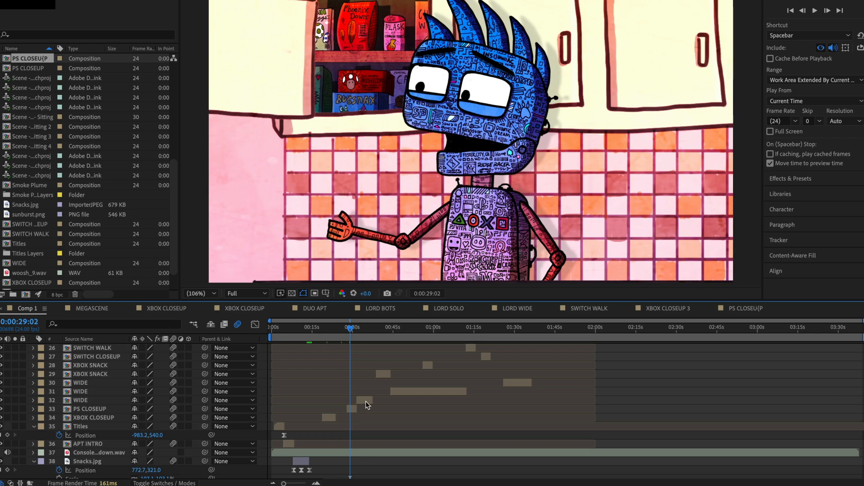
left_click(366, 401)
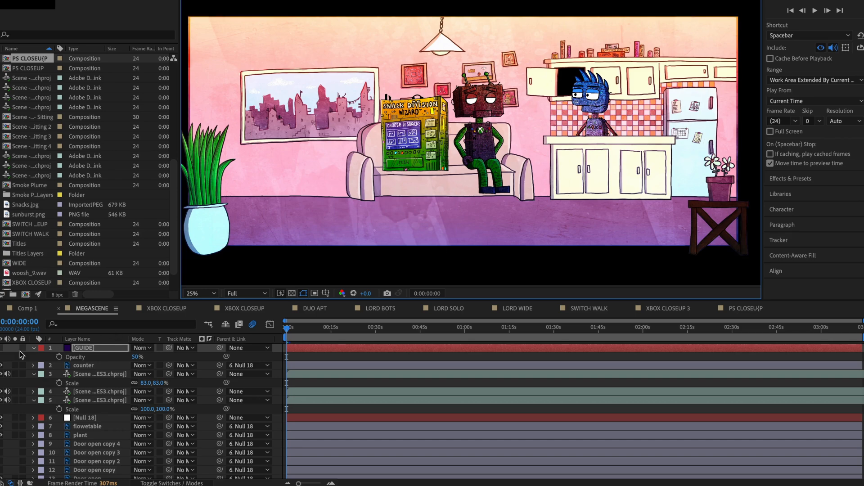
Step: Show the GUIDE layer in MEGASCENE, move it from the PlayStation character onto the Xbox character, and hide it again
left_click(1, 348)
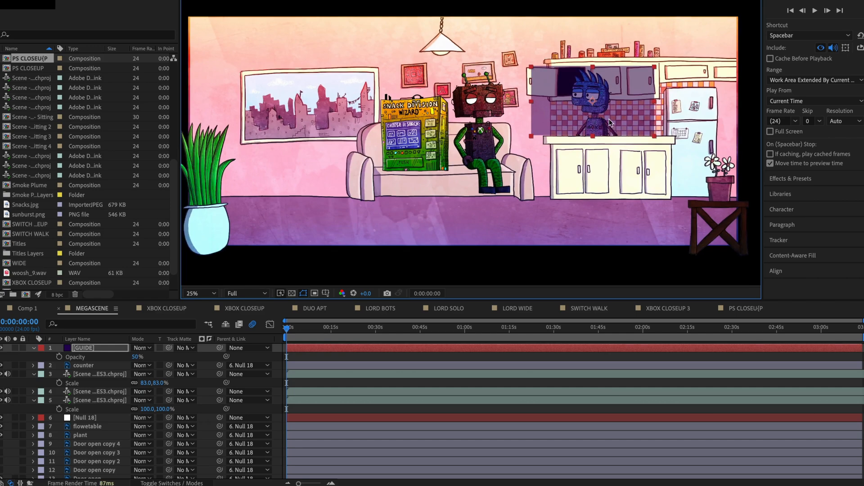
left_click_drag(607, 121, 506, 124)
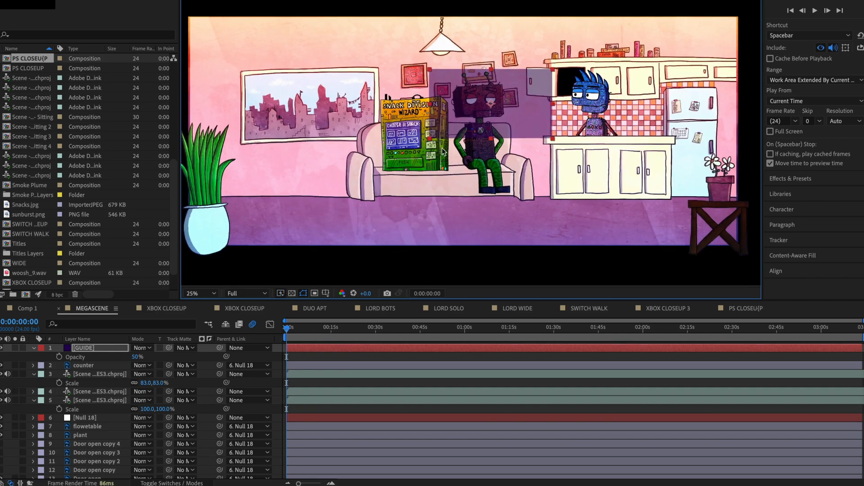
left_click(2, 348)
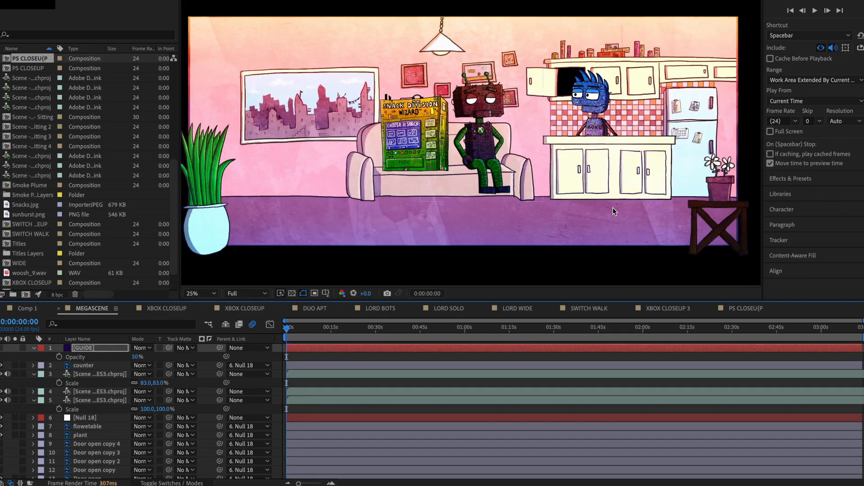
Step: Examine the Xbox character's head and torso in MEGASCENE at 100% magnification
scroll(495, 126, "up", 4)
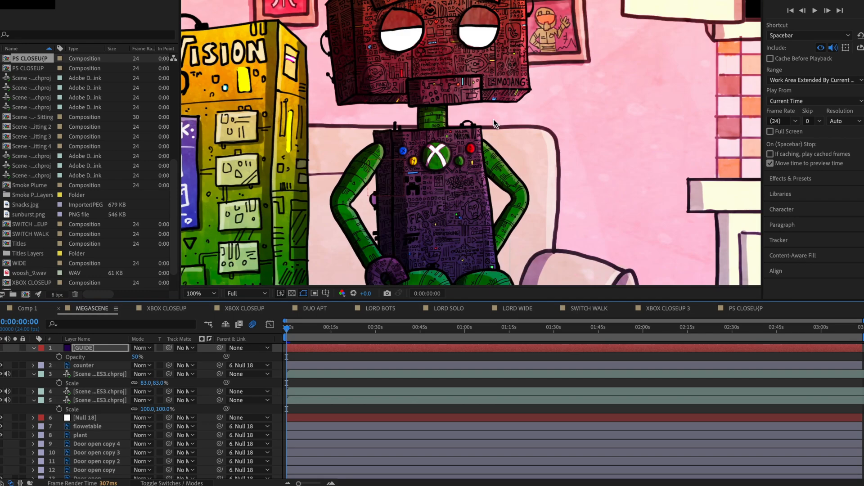
left_click_drag(501, 112, 507, 185)
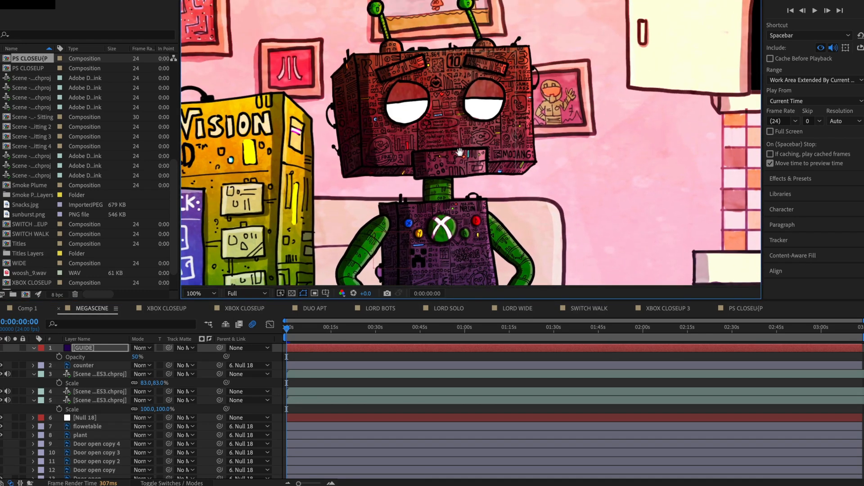
left_click_drag(480, 151, 503, 170)
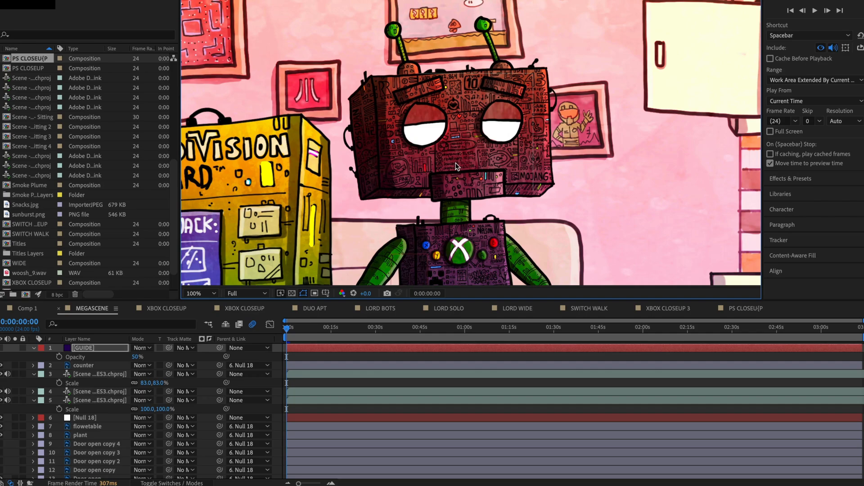